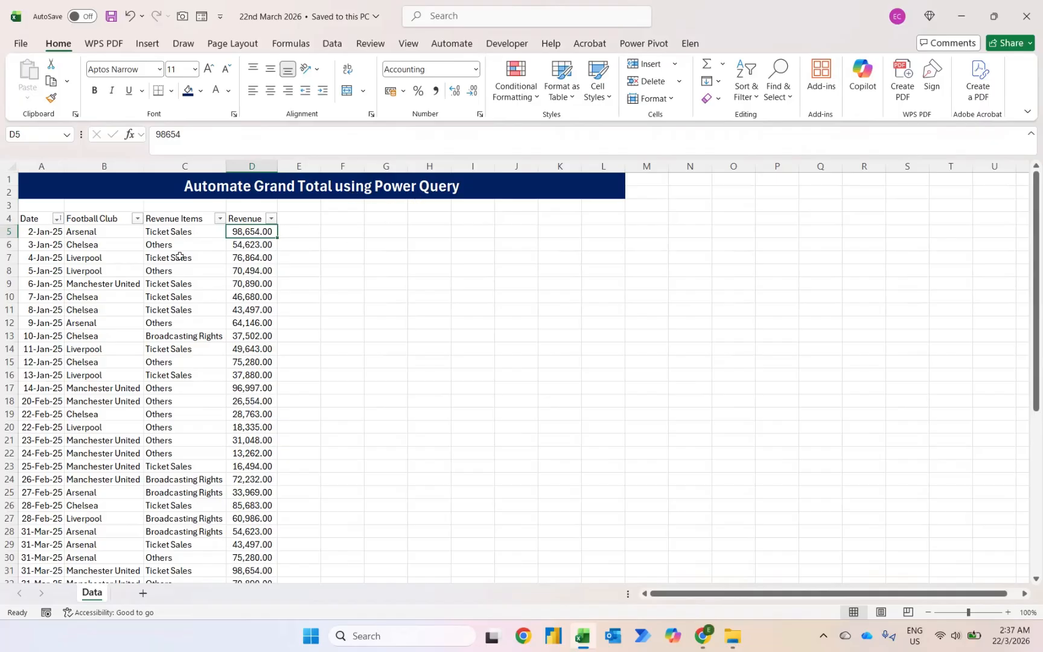
Load the whole revenue data range into Power Query as a table with headers.
click(160, 254)
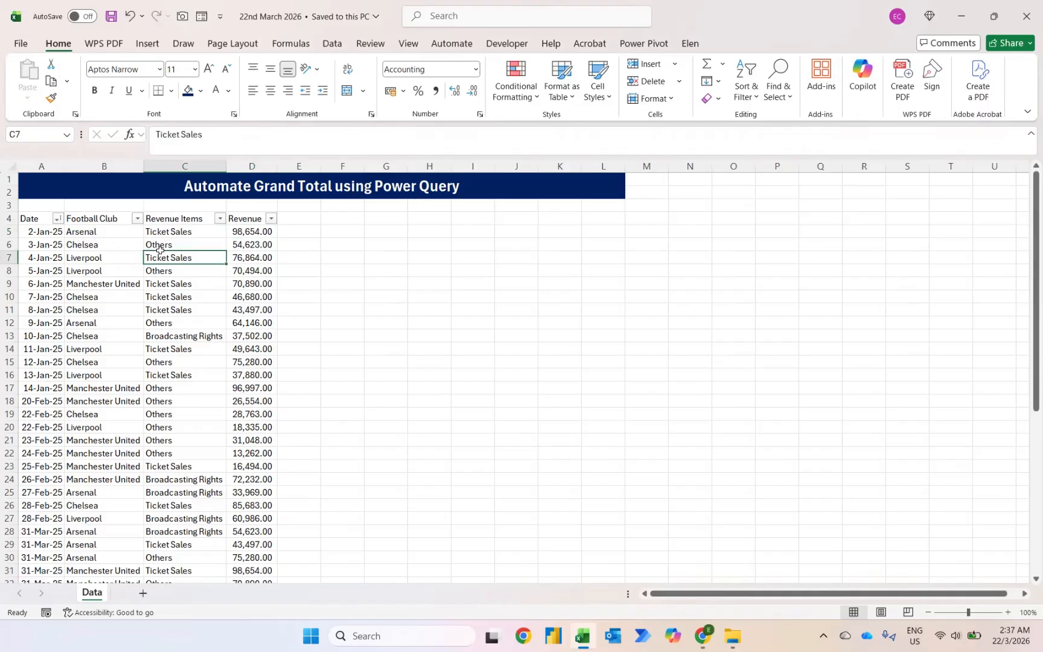
key(ctrl+a)
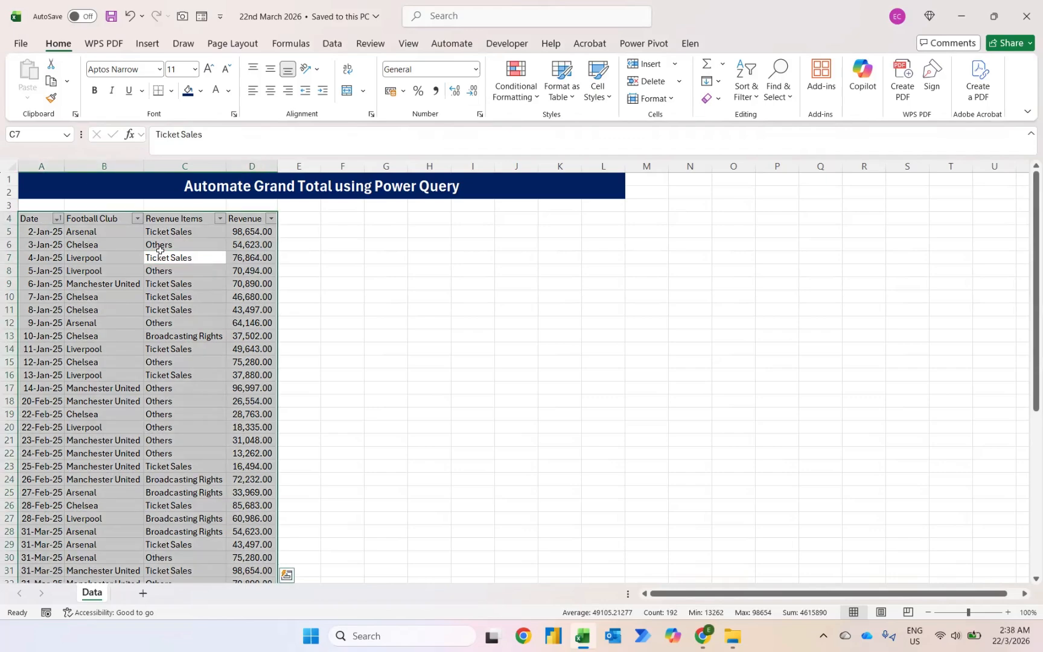
click(332, 44)
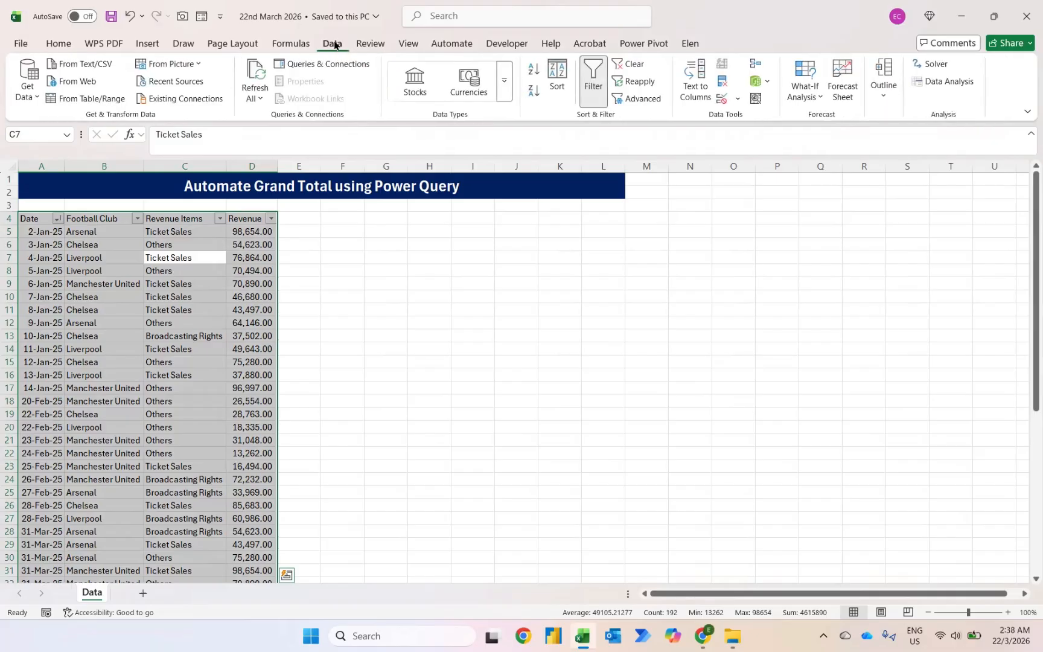
click(78, 100)
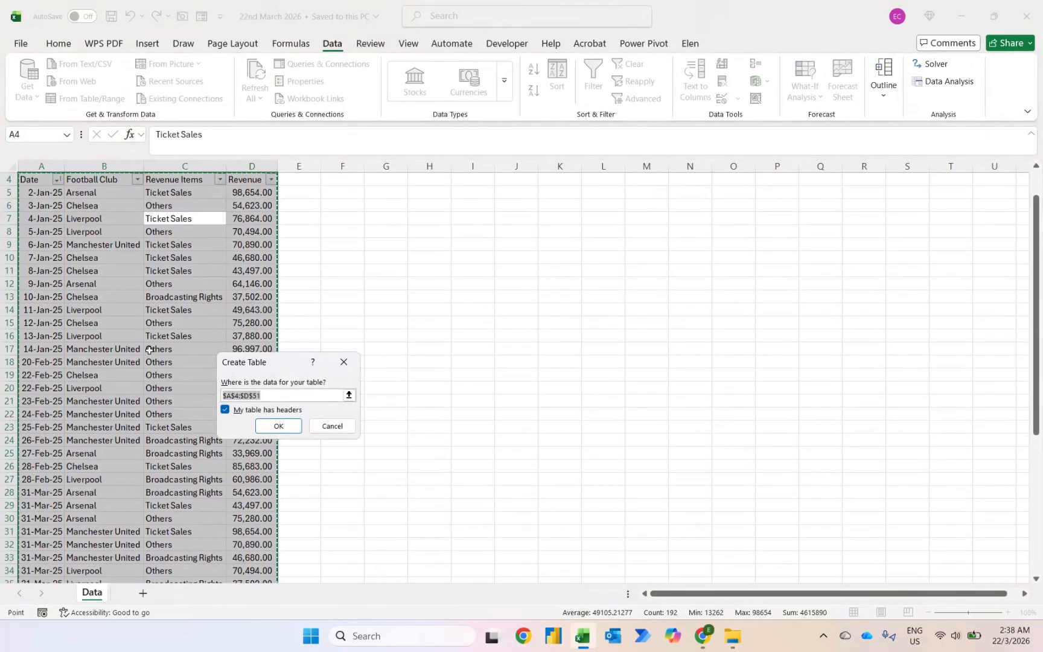
click(275, 425)
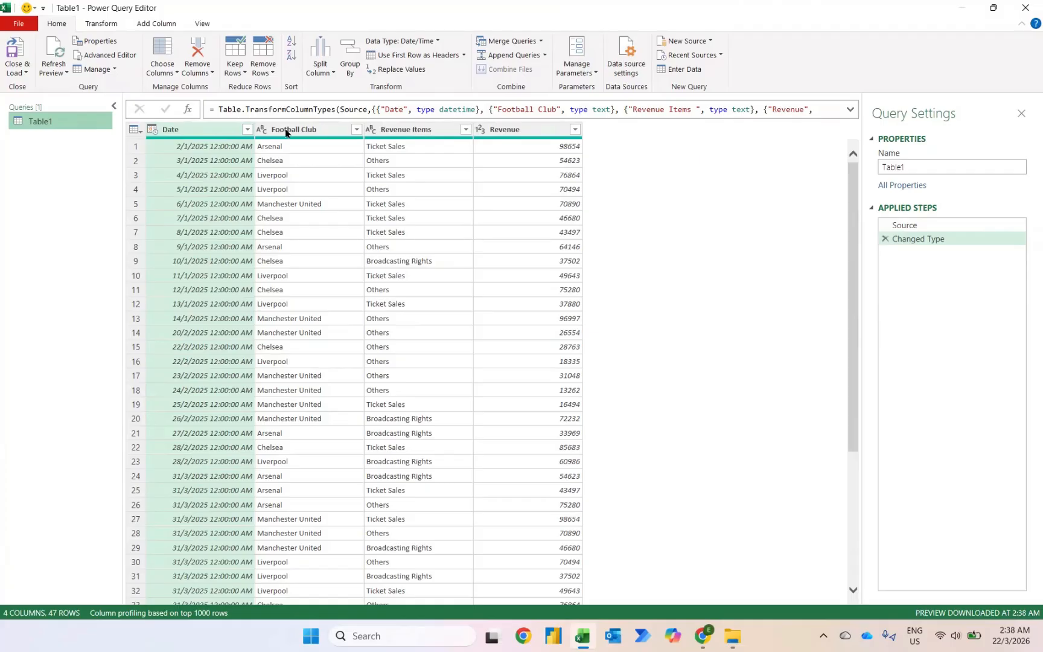
Open Group By in advanced mode and delete the default Date grouping.
click(356, 69)
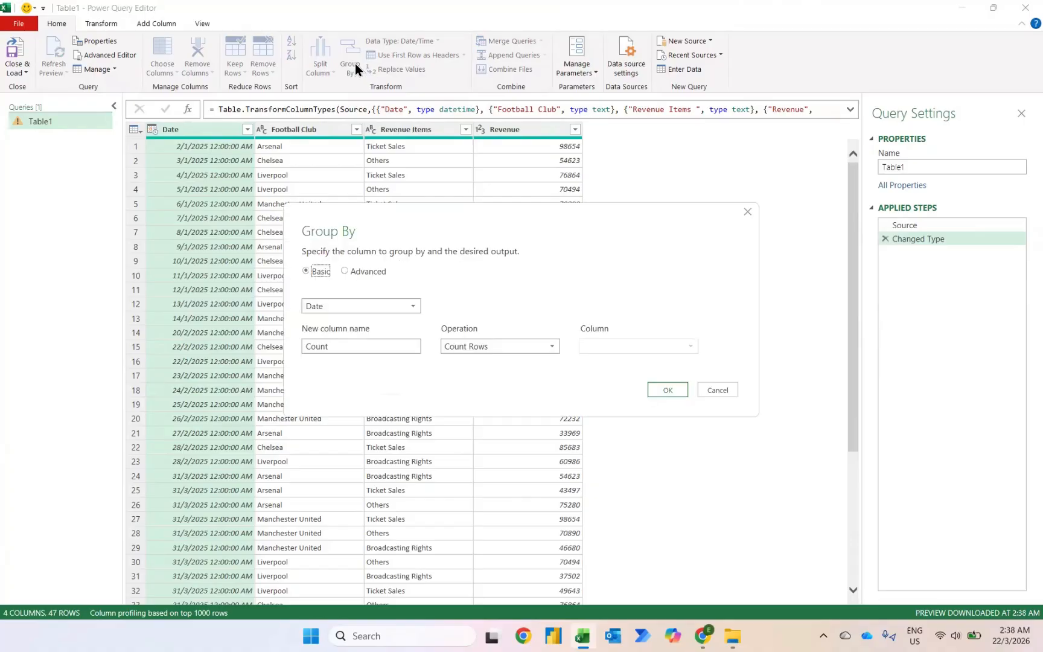
click(367, 271)
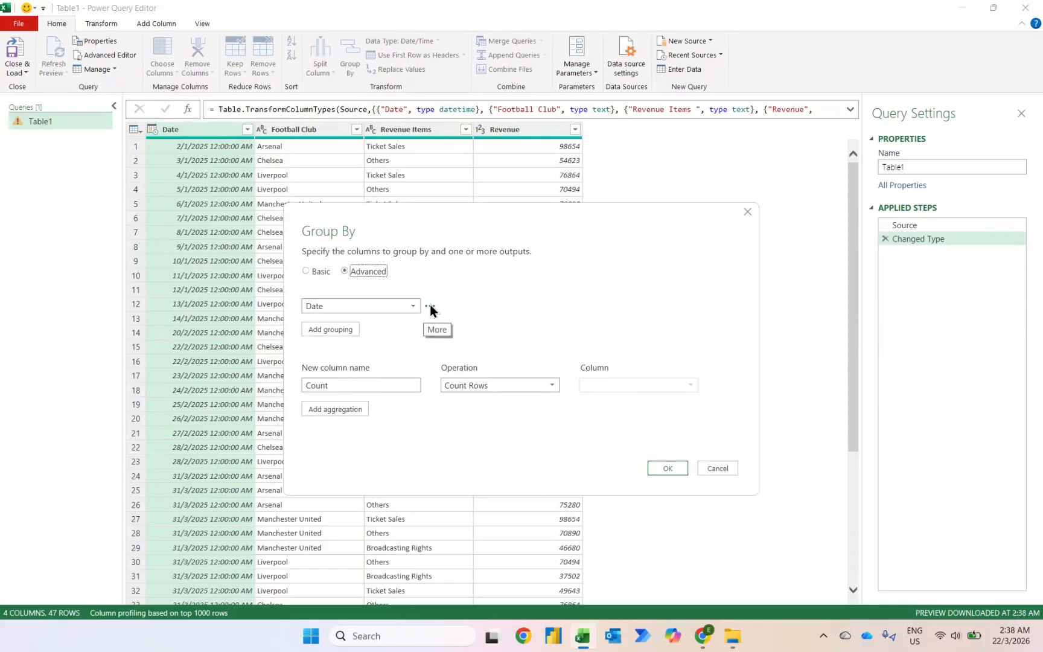
click(430, 307)
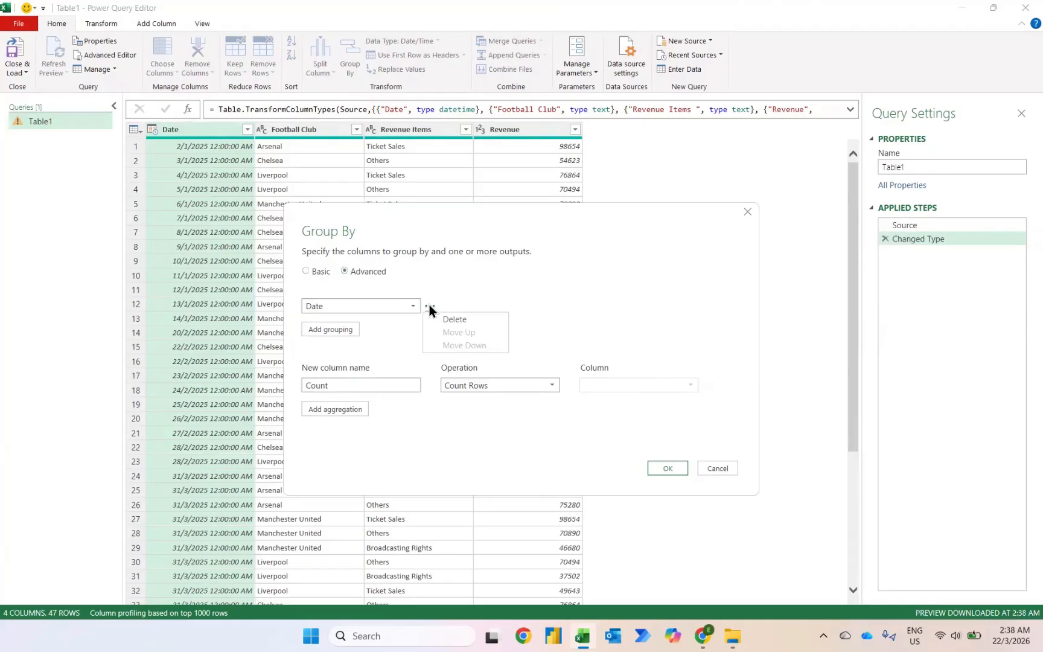
click(446, 318)
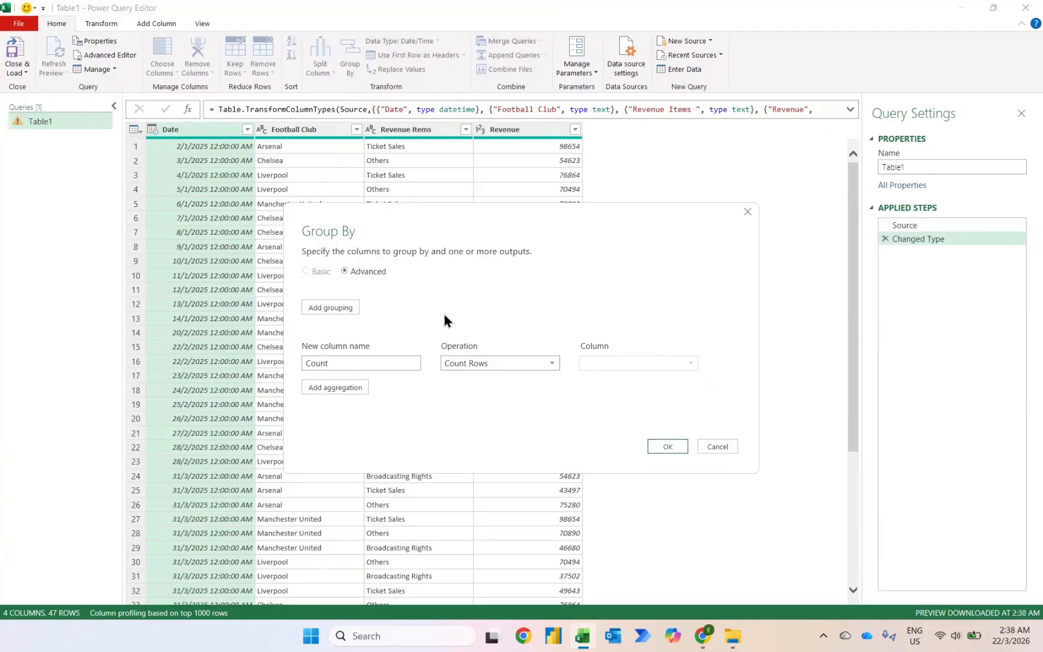
Set the first aggregation's operation to Sum and add a second aggregation using All Rows.
click(460, 361)
click(455, 375)
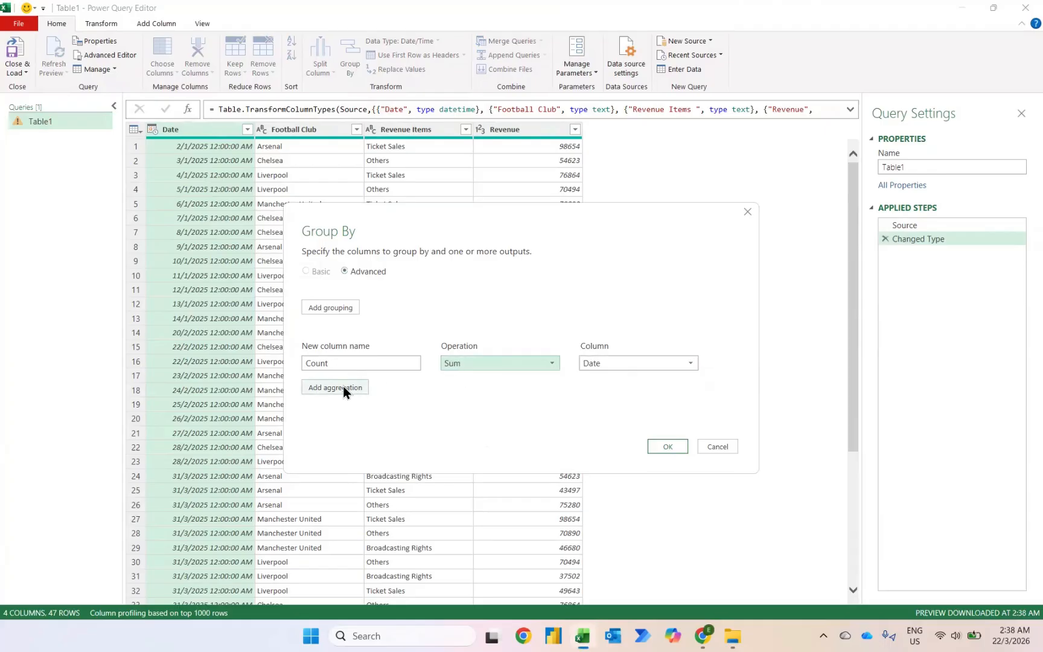
click(342, 386)
click(467, 387)
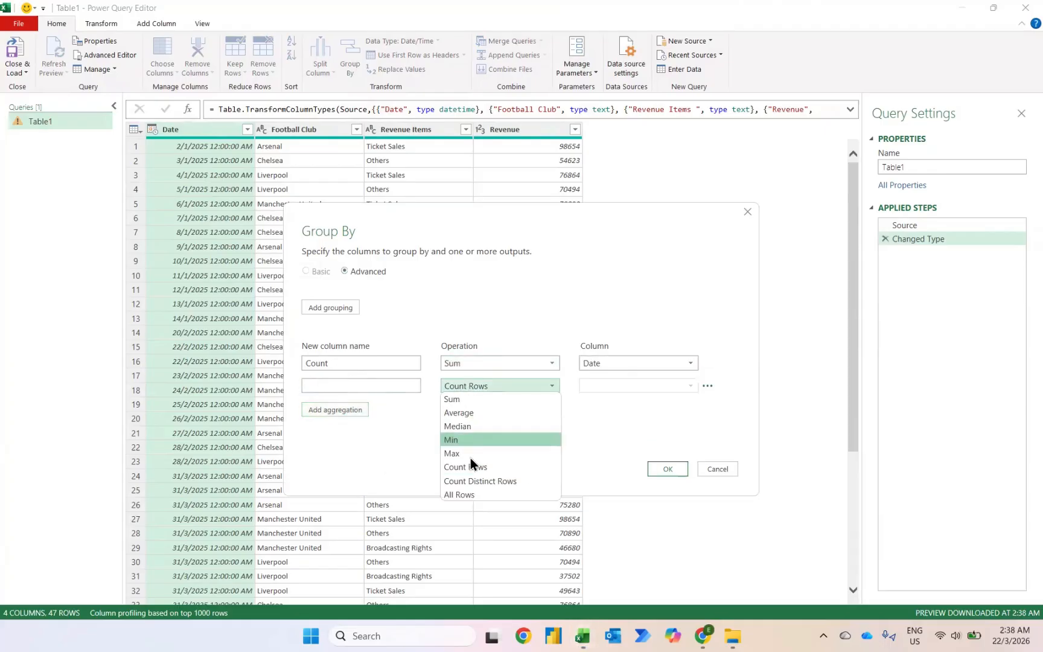
click(459, 496)
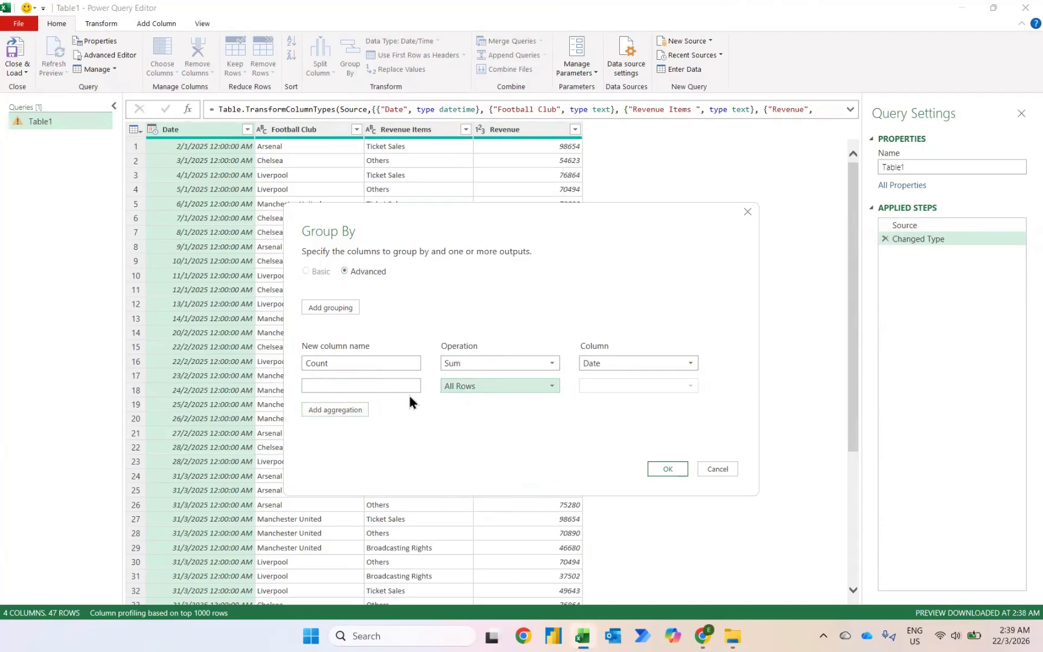
Name the first aggregation "Total Rev" and make it sum the Revenue column.
click(359, 362)
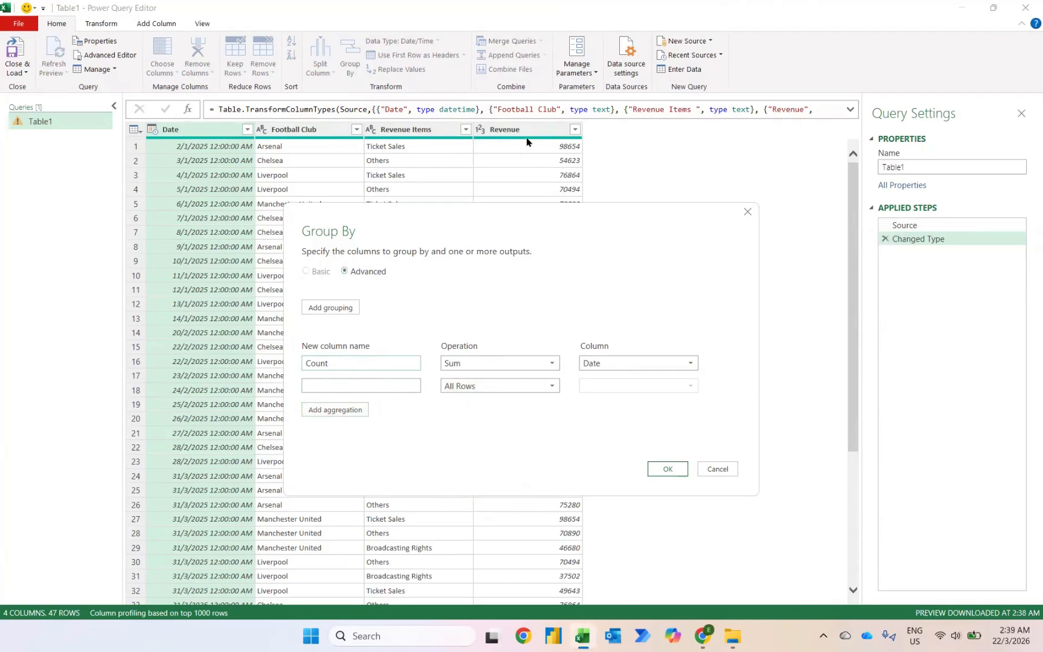
key(ctrl+a)
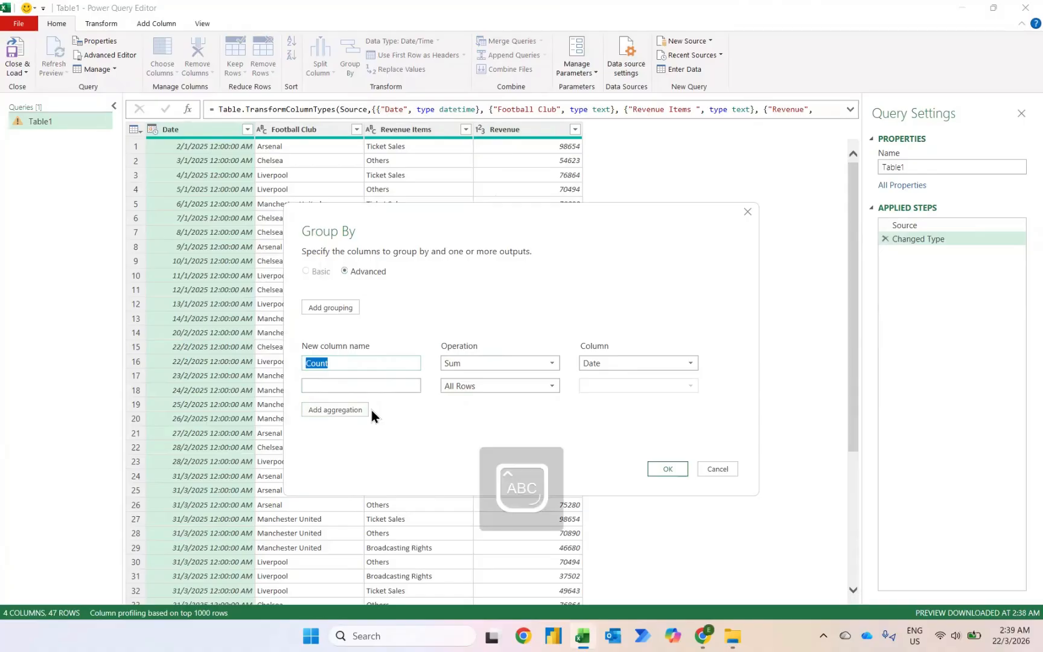
text(Total Rev)
click(590, 363)
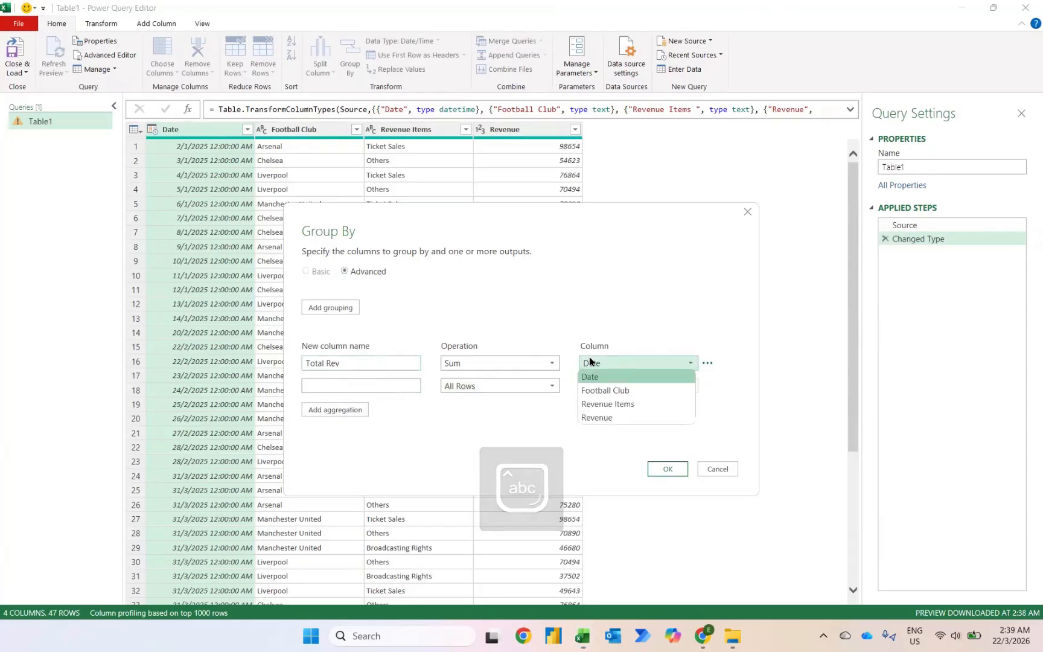
click(603, 417)
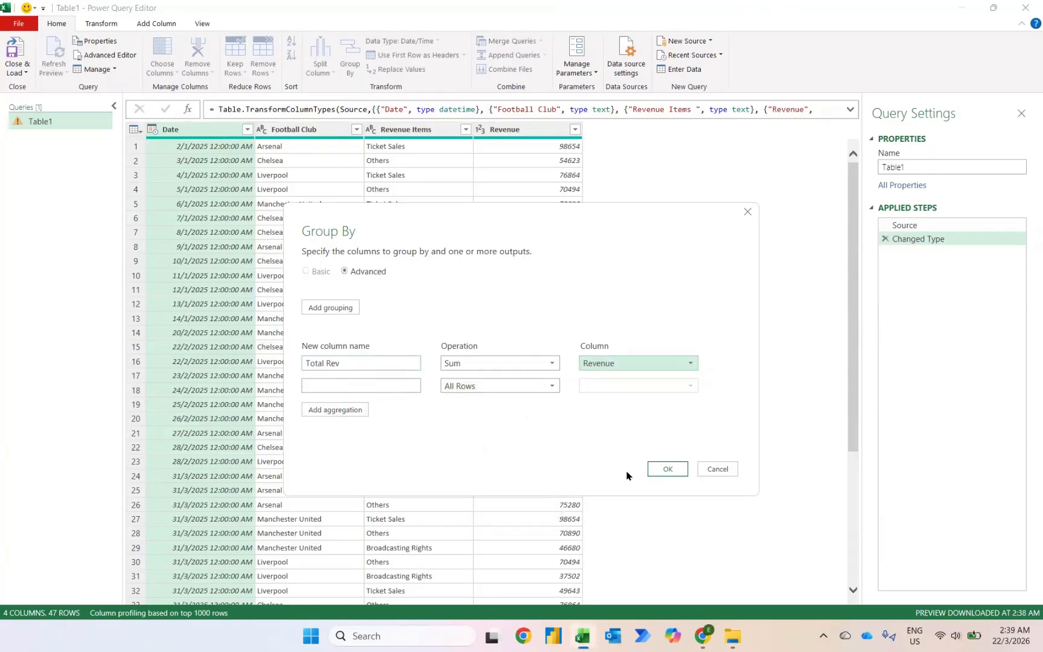
Name the All Rows aggregation "Data" and apply the grouping.
click(667, 470)
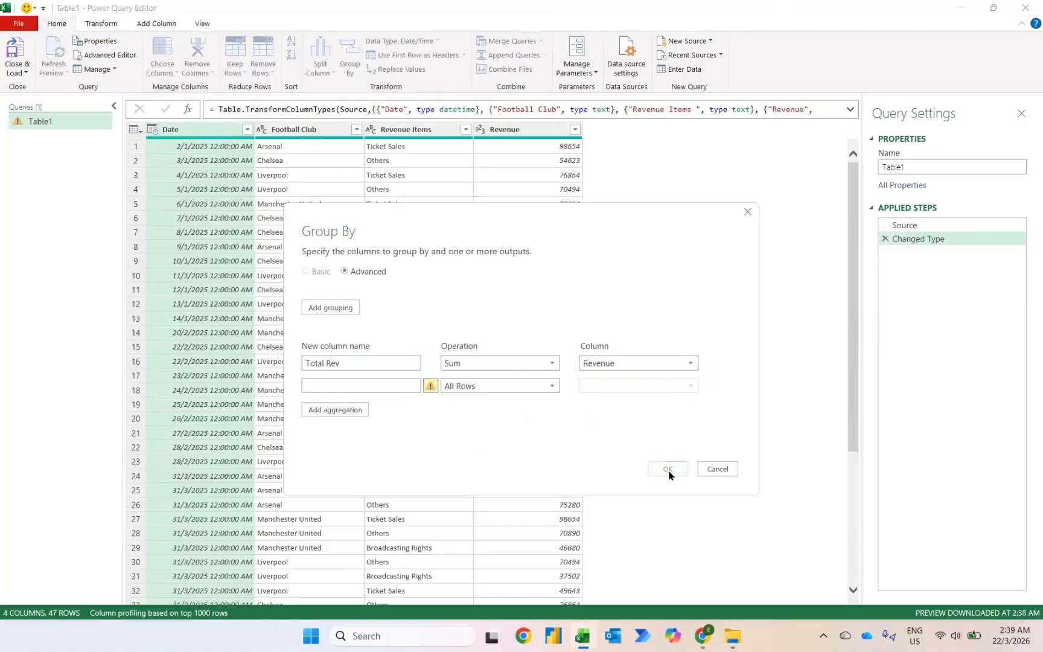
click(341, 387)
text(Data)
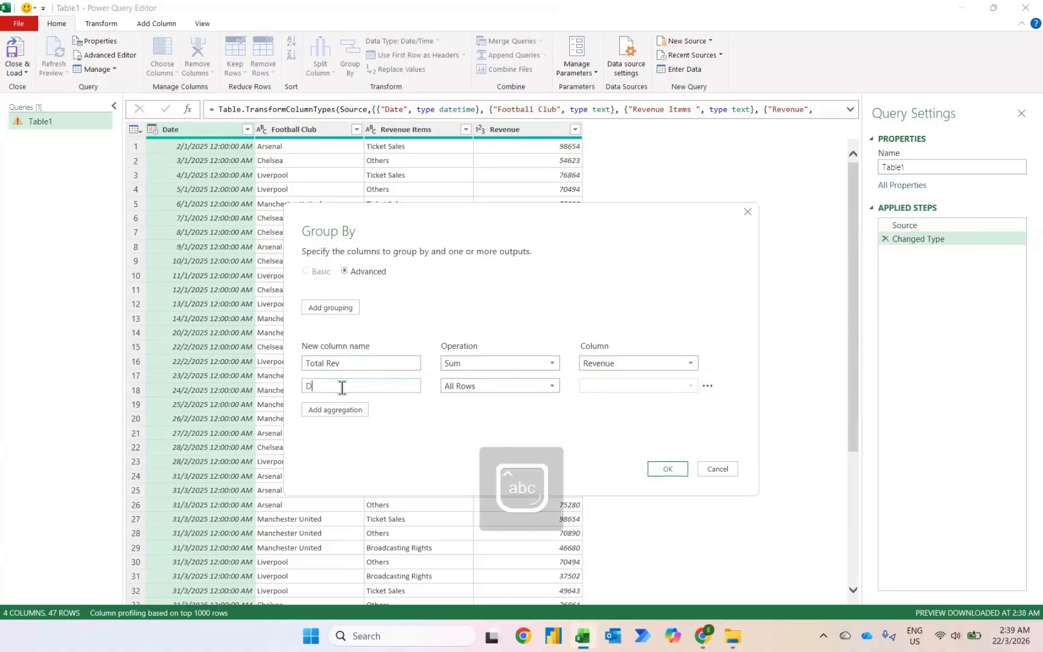
click(672, 469)
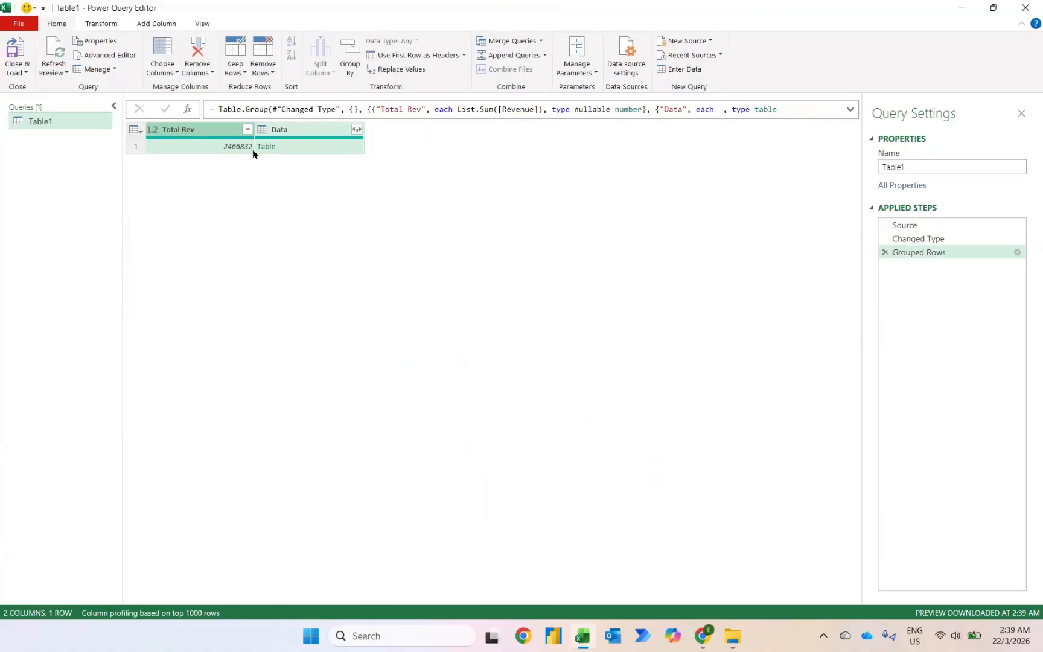
Expand the Data column into all its columns without using the original column name as prefix.
click(286, 148)
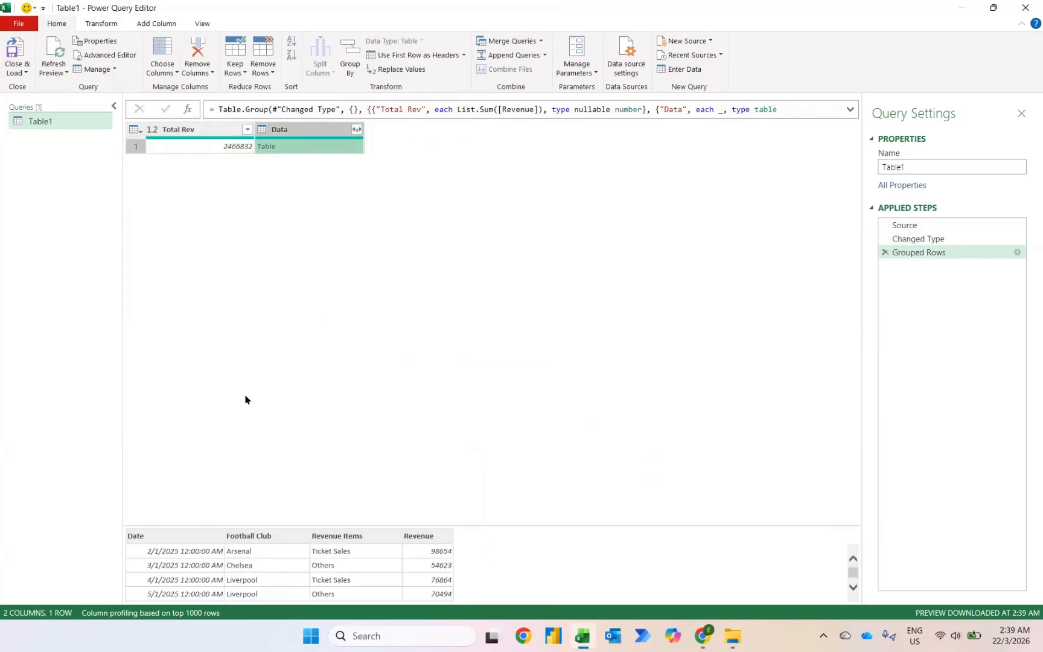
click(357, 130)
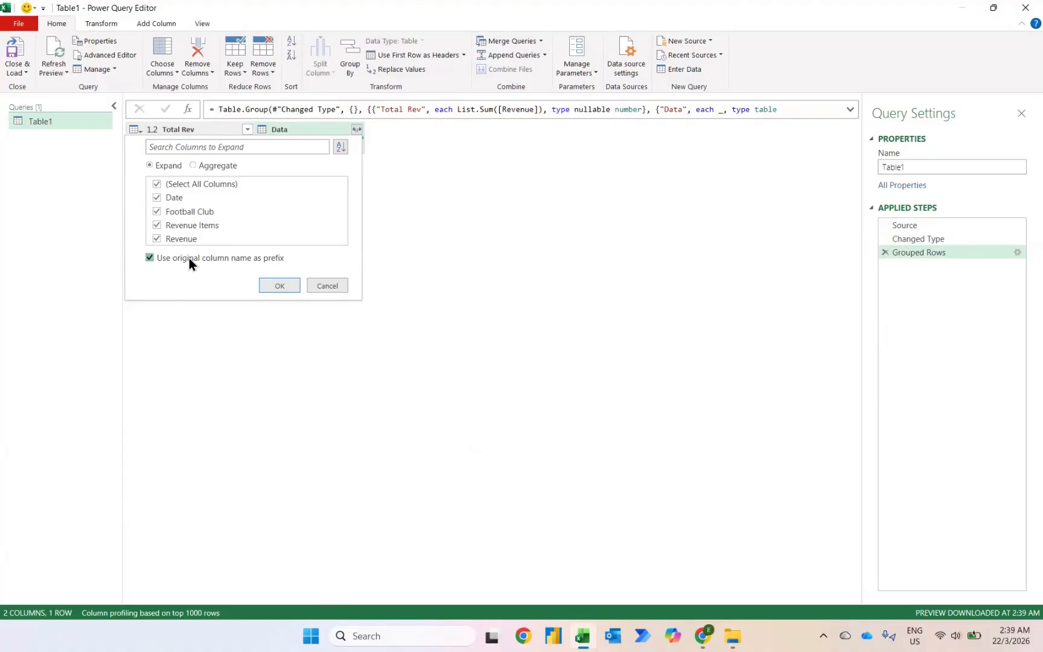
click(189, 258)
click(278, 285)
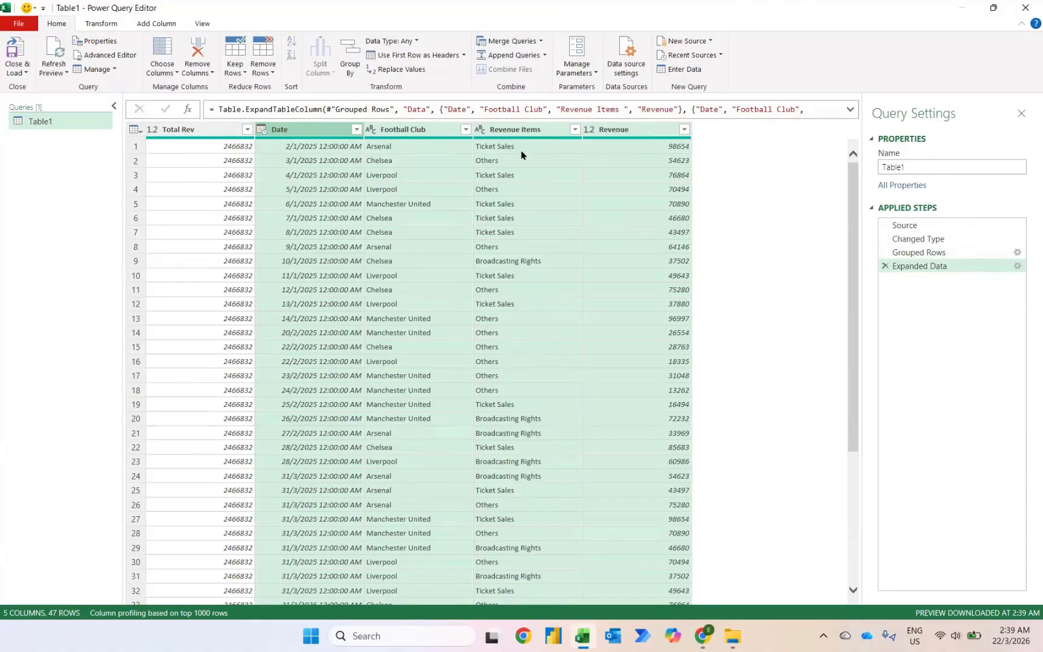
Add a column dividing Revenue by Total Rev.
click(619, 136)
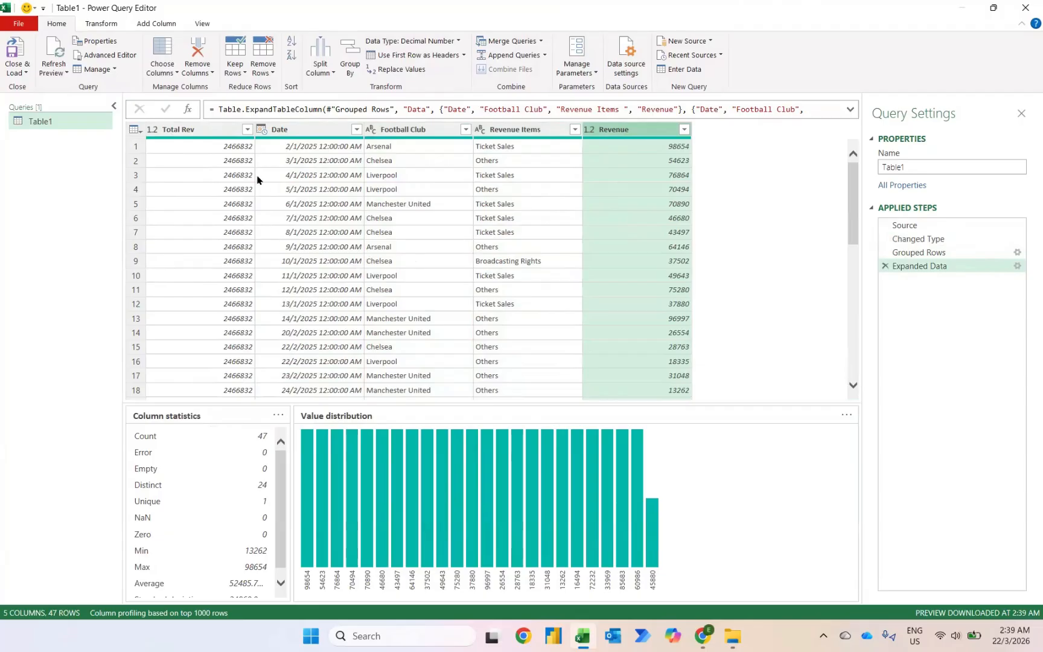
ctrl+click(197, 131)
click(160, 23)
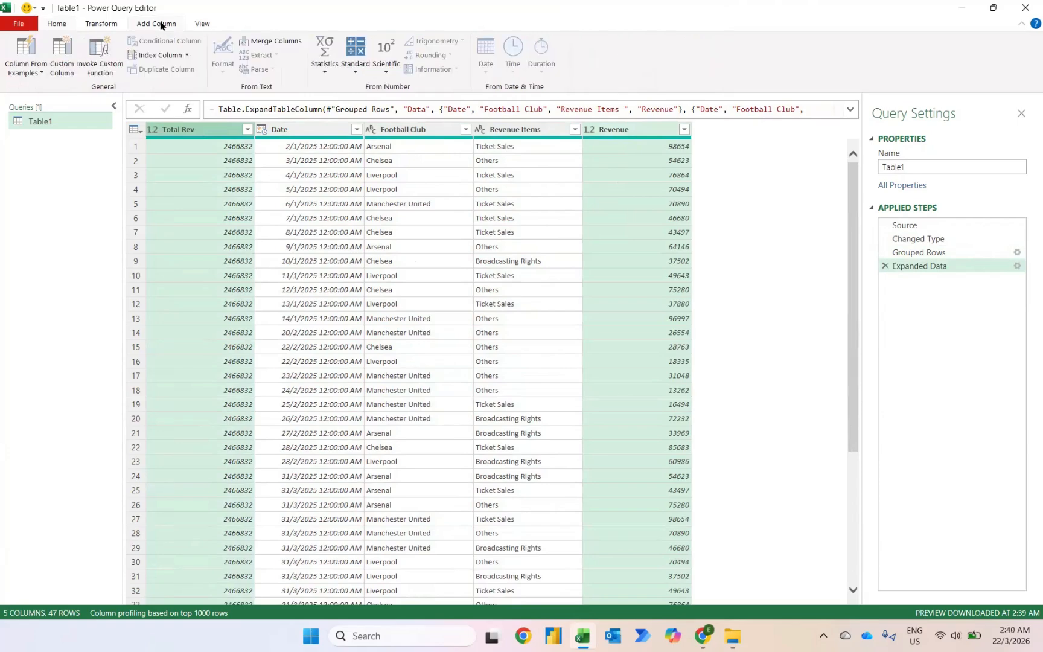
click(358, 70)
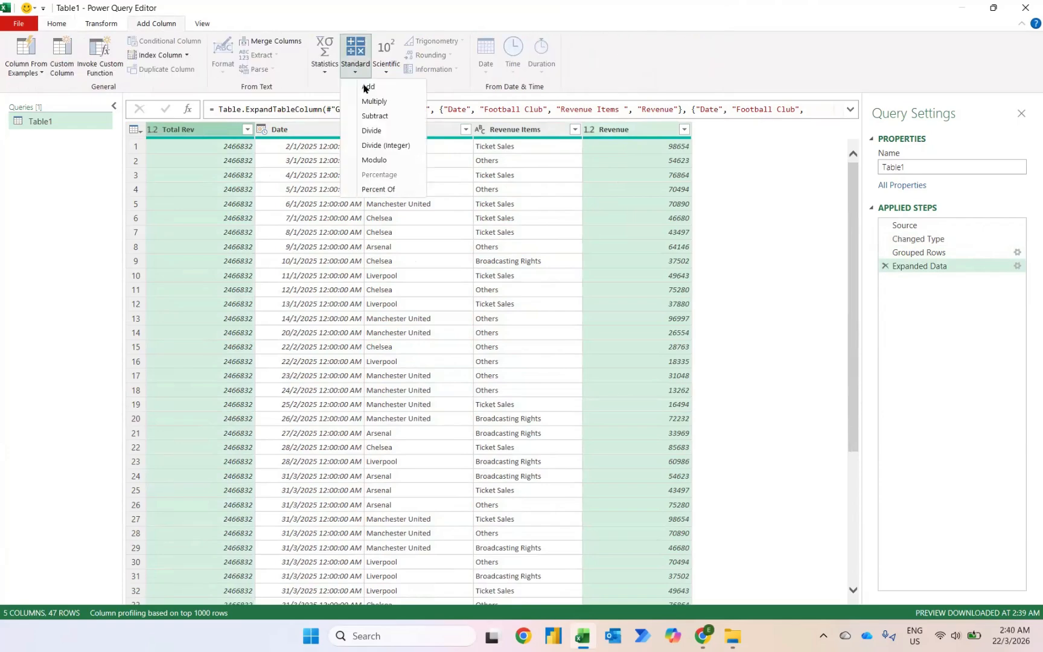
click(372, 134)
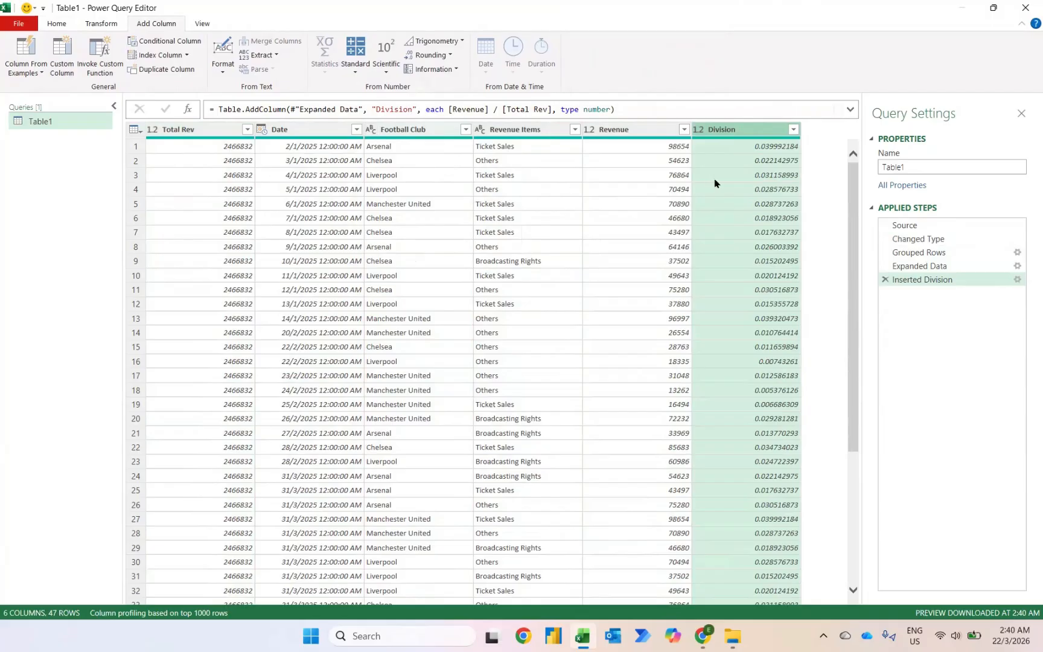
Change the Division column's type to Percentage and sort it descending.
click(702, 132)
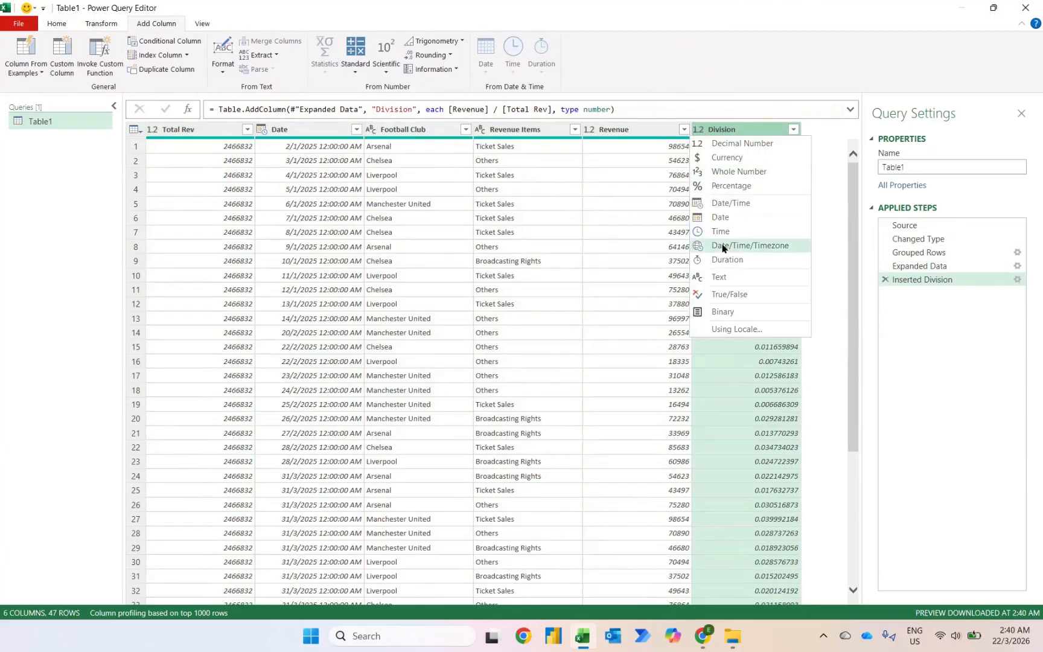
click(718, 183)
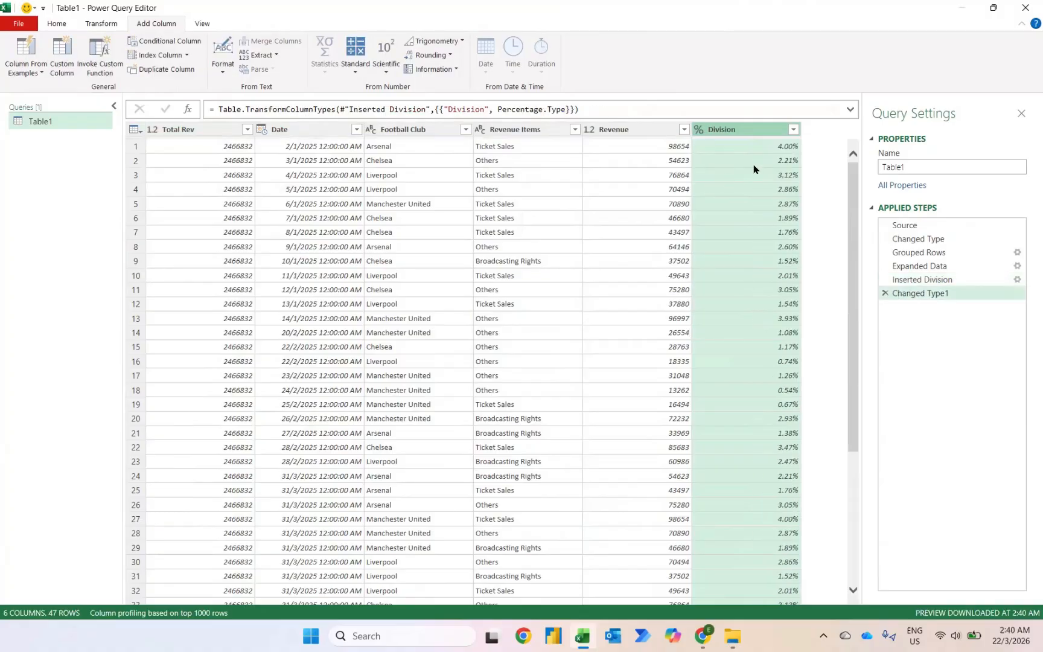
click(792, 130)
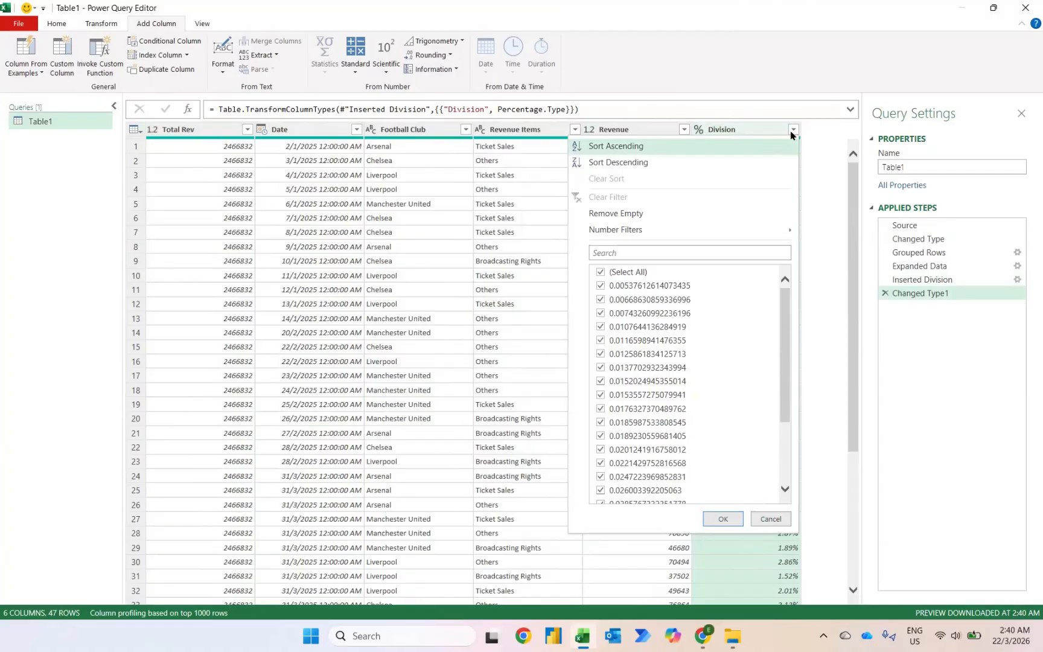
click(684, 162)
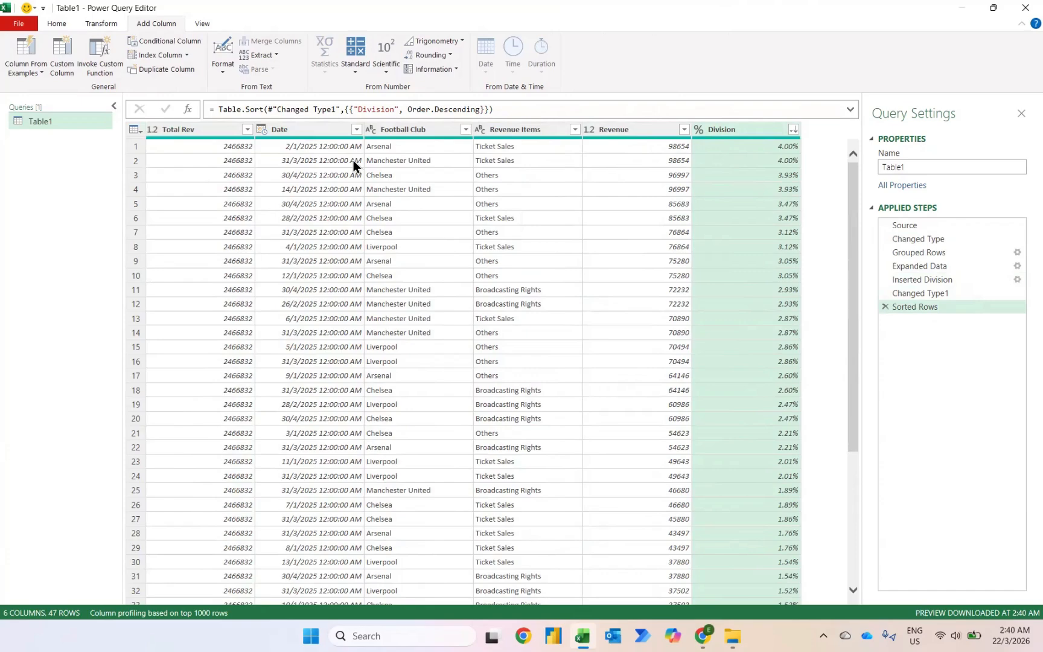
Change the Date column's type to Date and remove the Total Rev column.
click(263, 129)
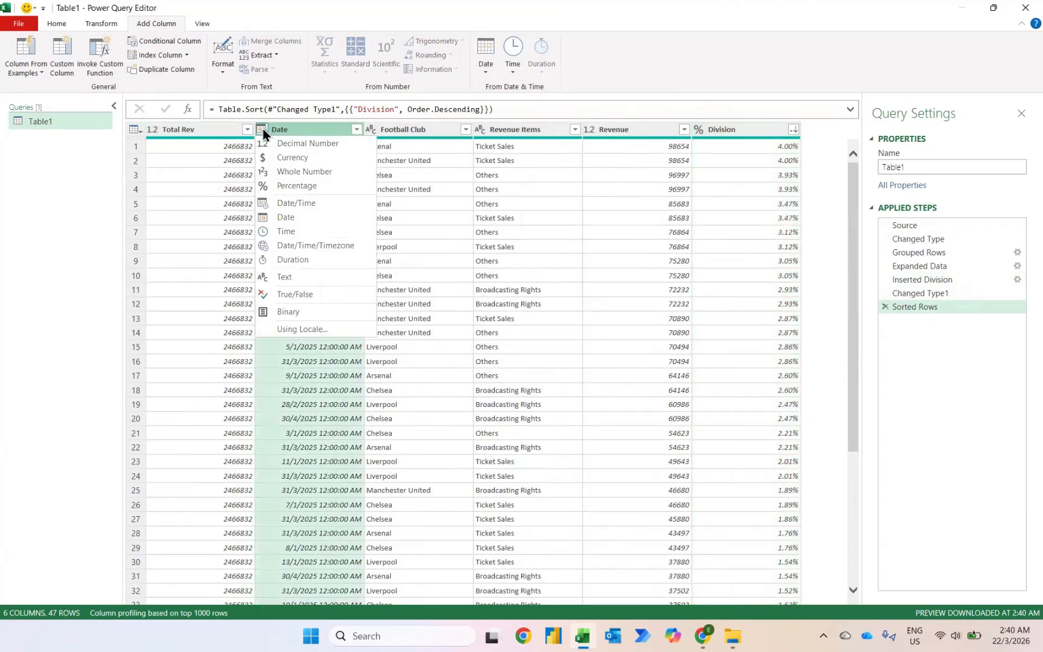
click(279, 217)
click(193, 132)
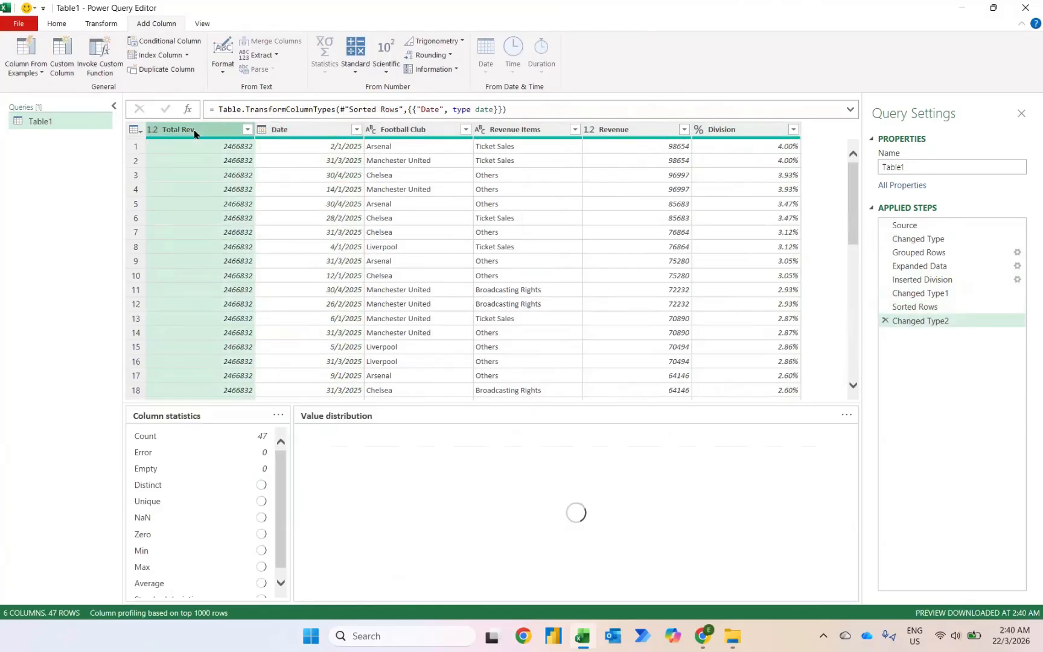
key(Delete)
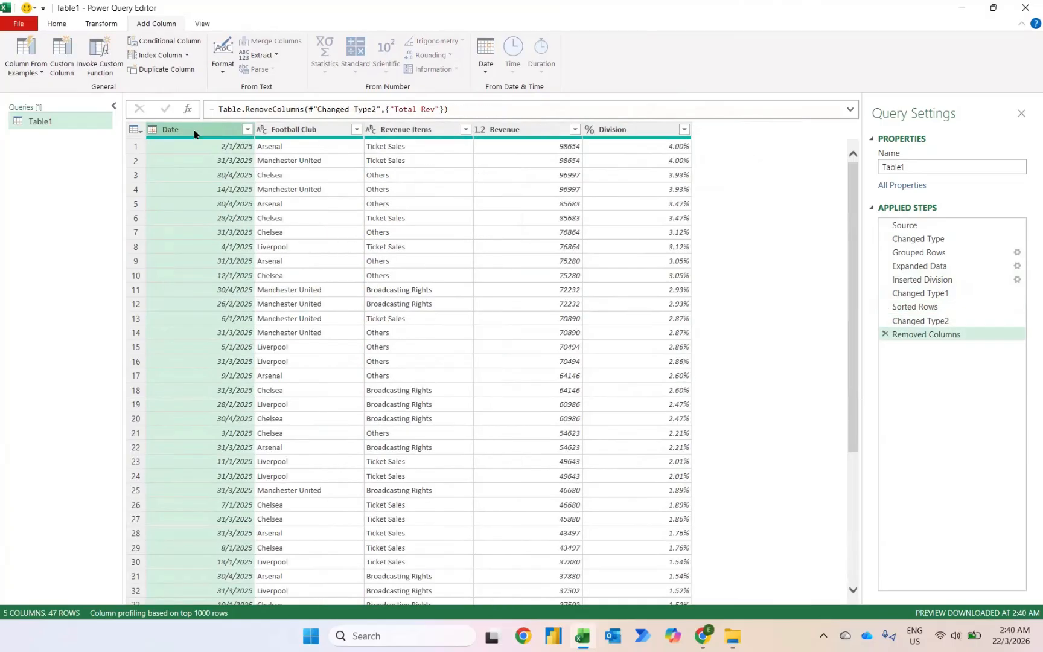
Rename the Division column to % of Grand Total.
double_click(627, 129)
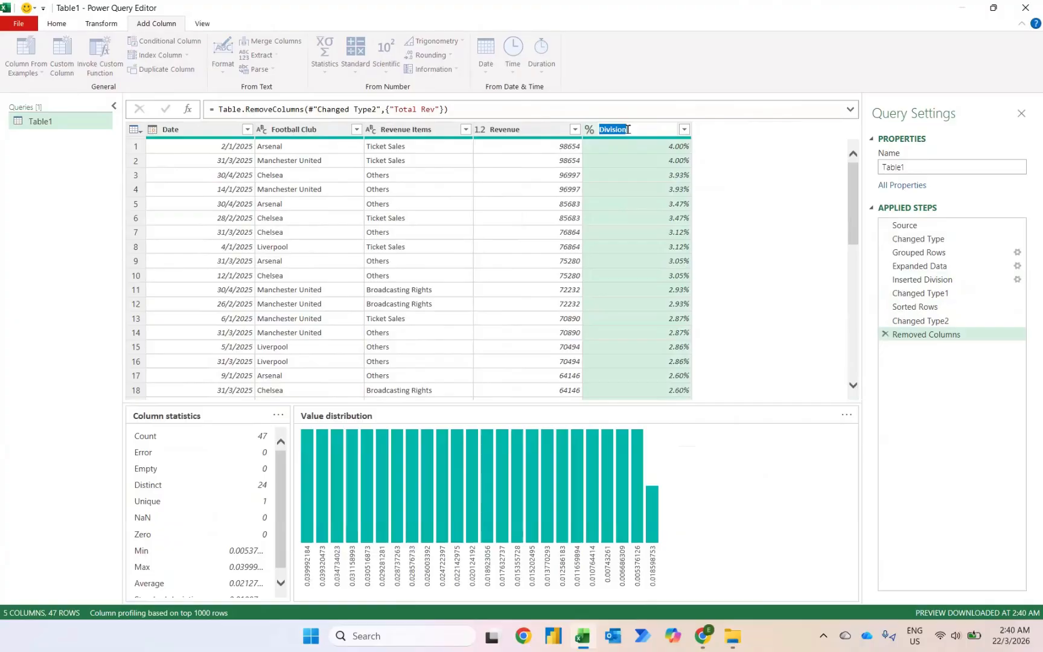
text(% of Grand T)
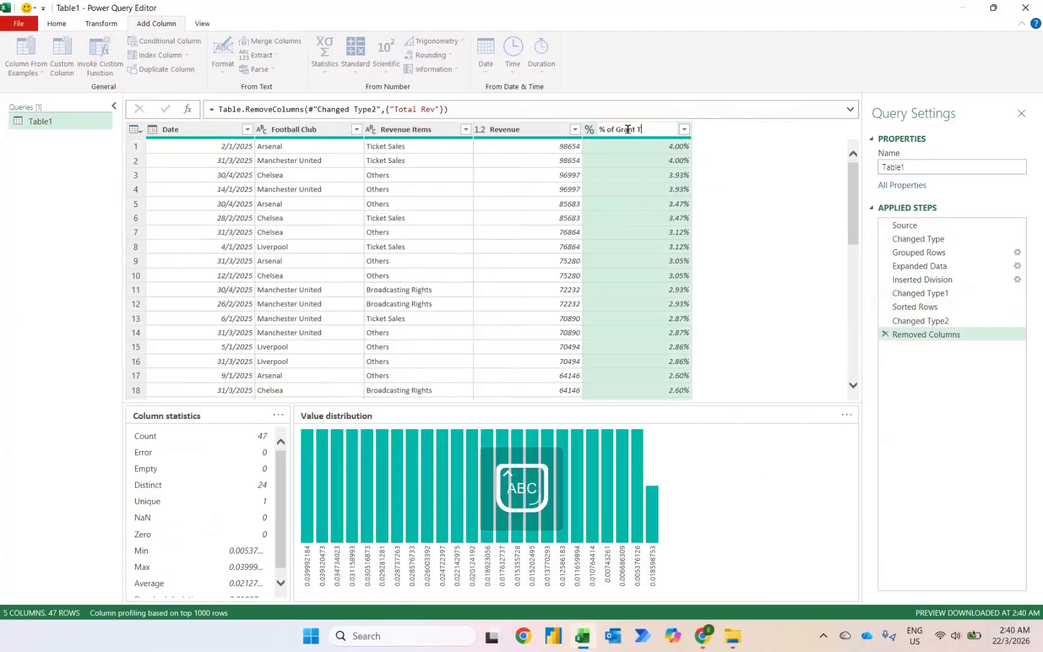
key(BackSpace)
key(BackSpace)
key(BackSpace)
text(D)
key(BackSpace)
key(Caps_Lock)
text(d Total)
key(Return)
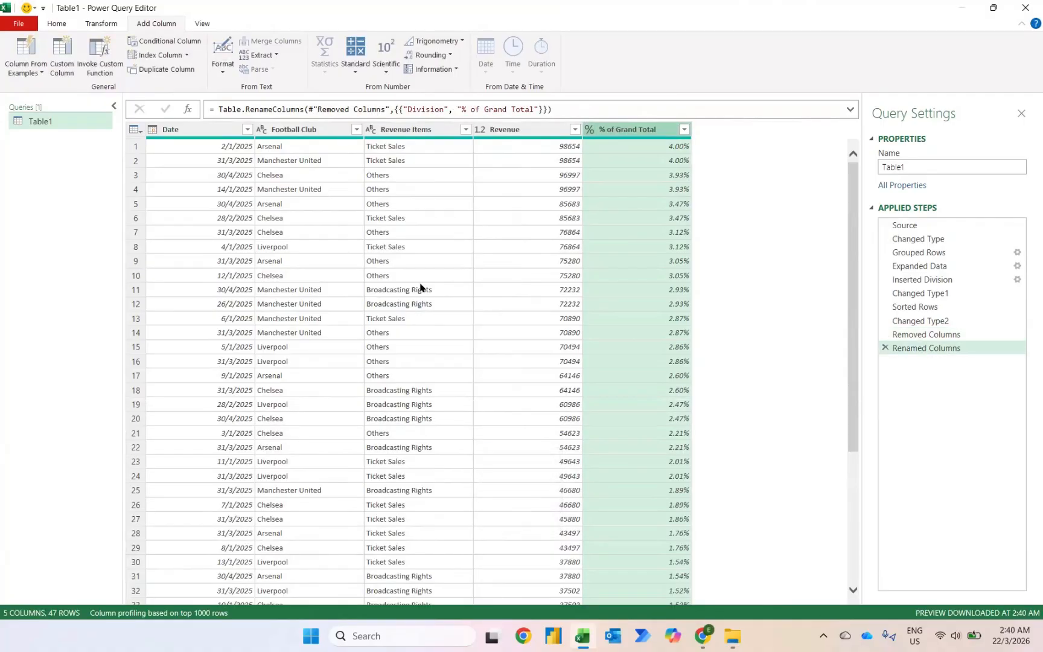
Close and load the query as a table into the existing worksheet at cell G4.
click(58, 24)
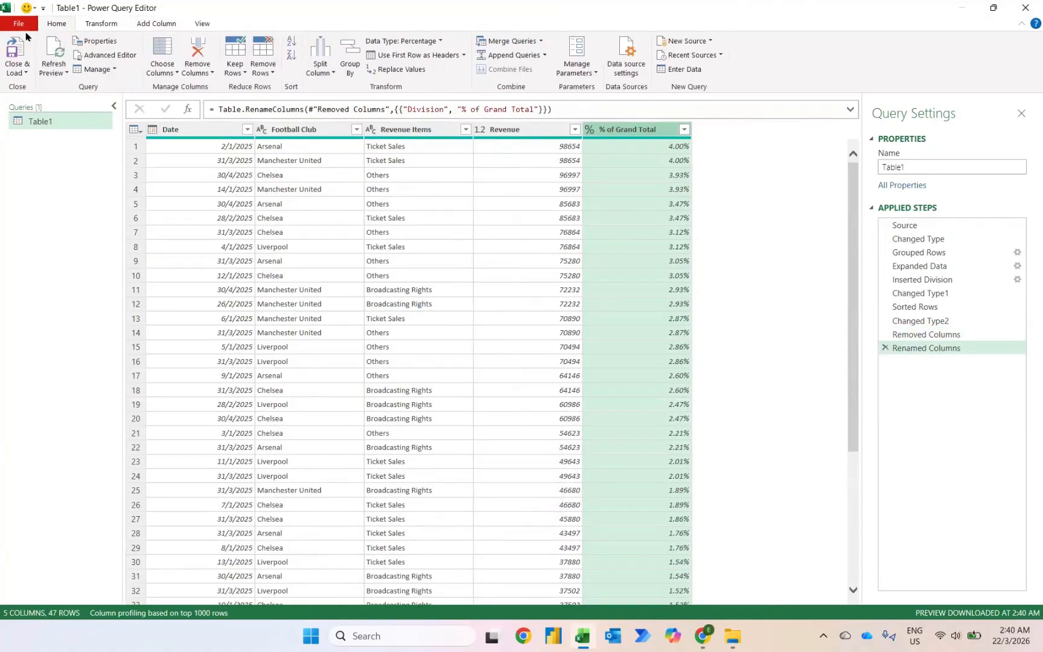
click(17, 68)
click(48, 101)
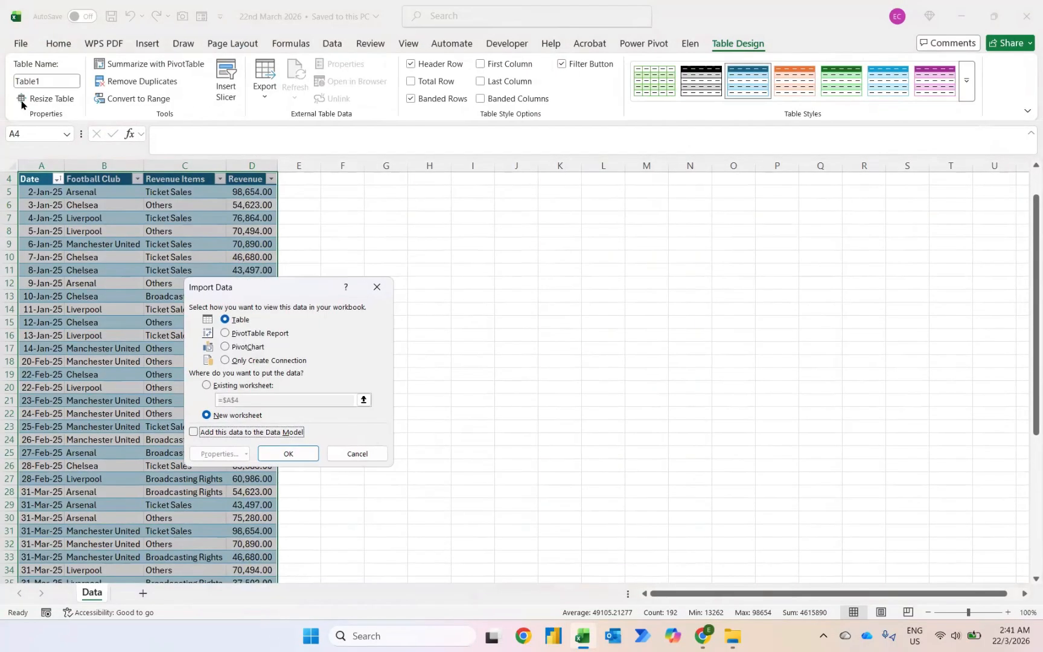
click(207, 384)
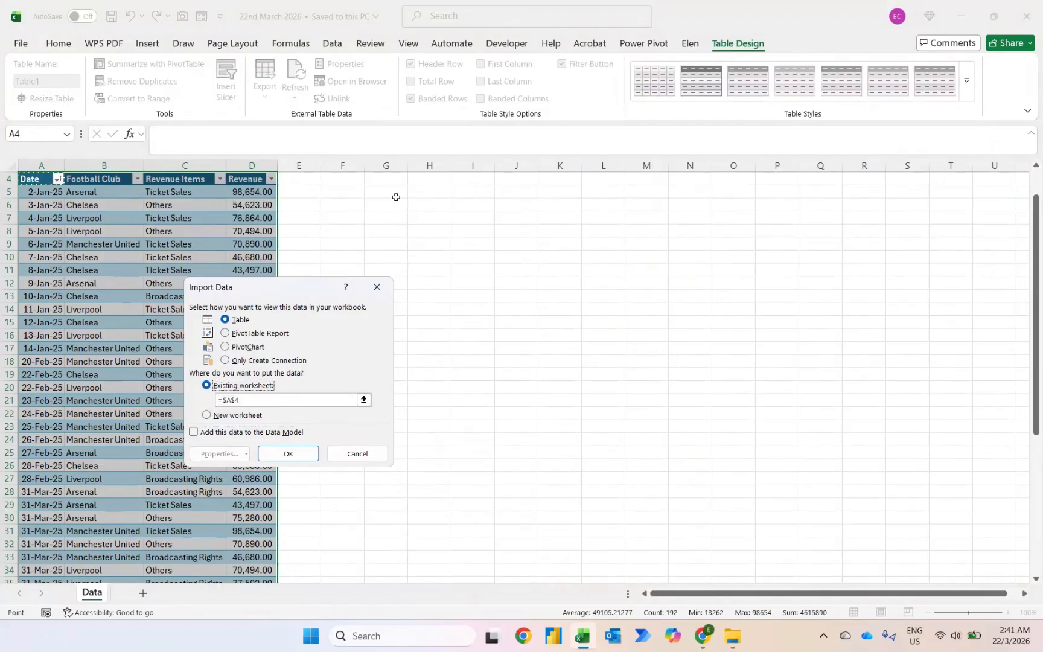
click(394, 181)
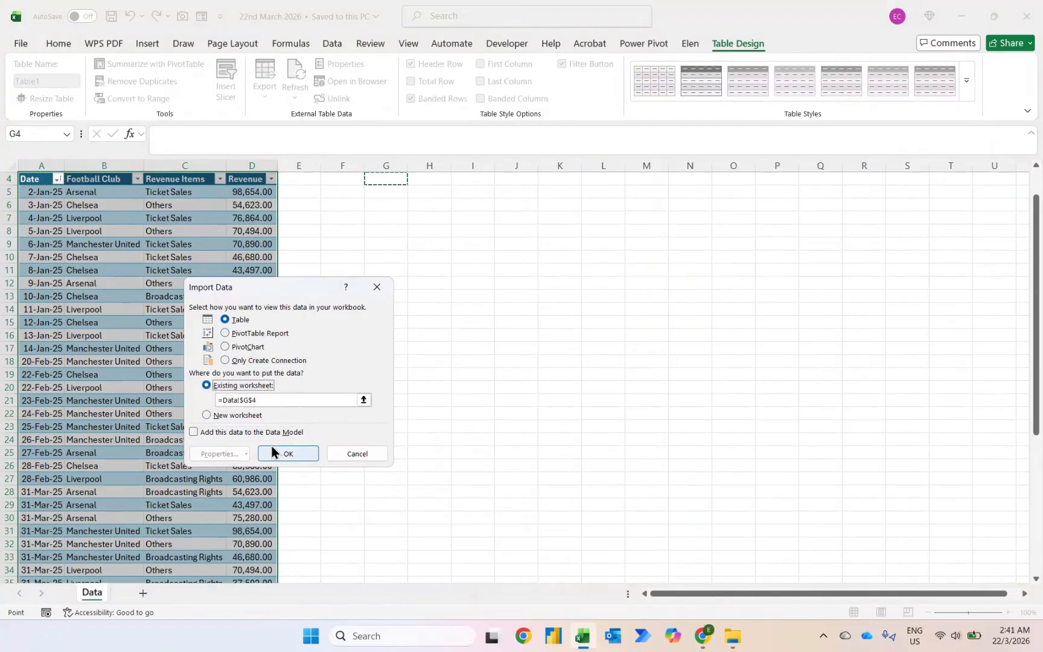
click(288, 453)
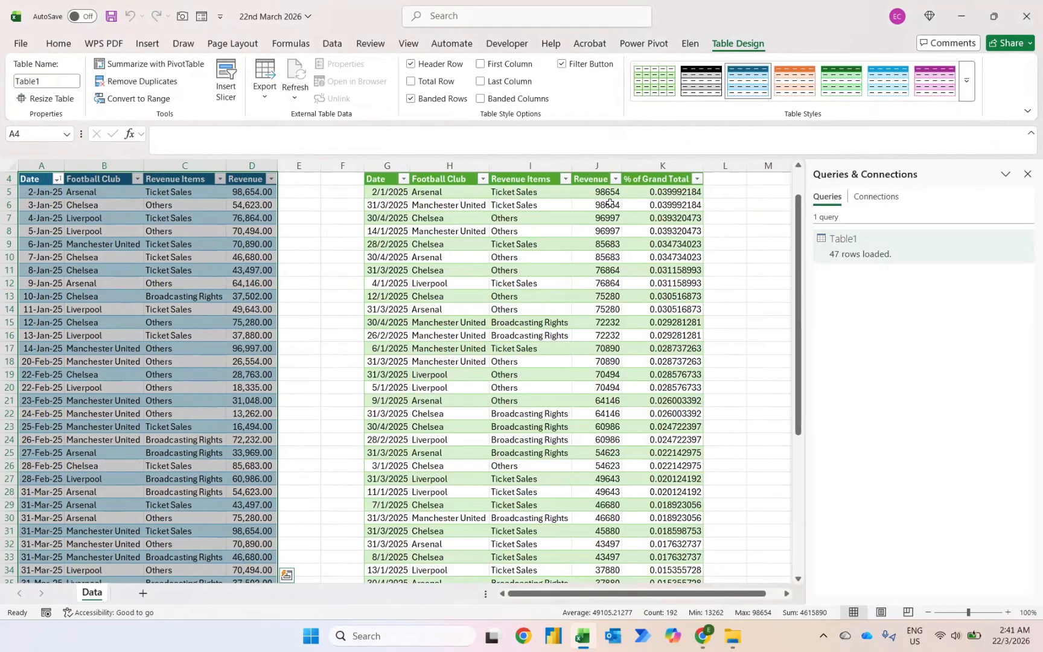
Format the loaded % of Grand Total column as percentage with two decimal places.
click(666, 192)
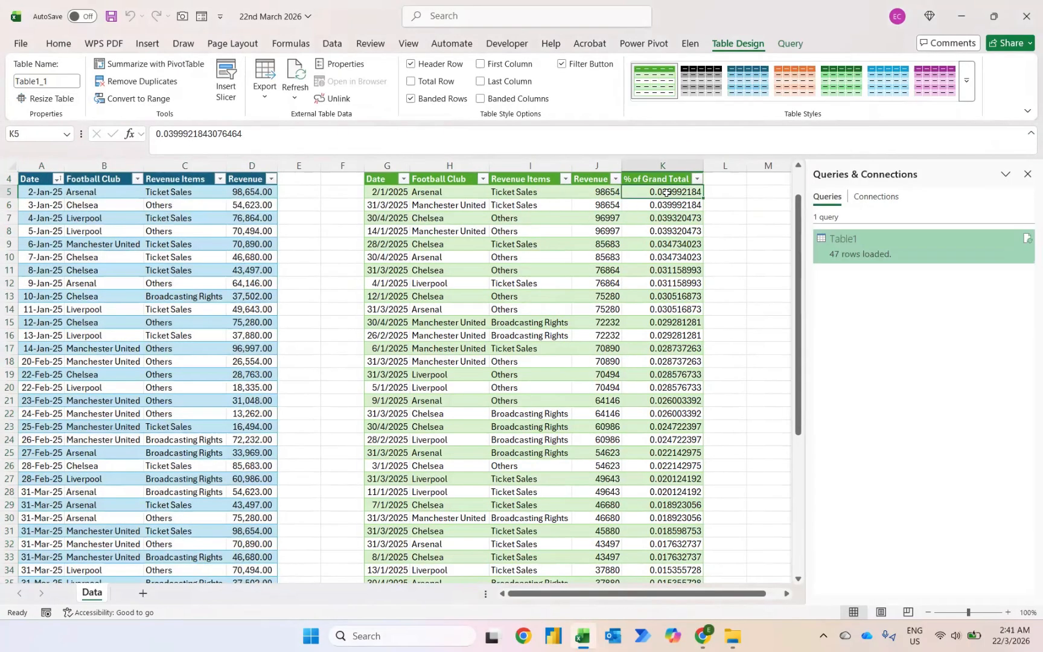
key(ctrl+shift+Down)
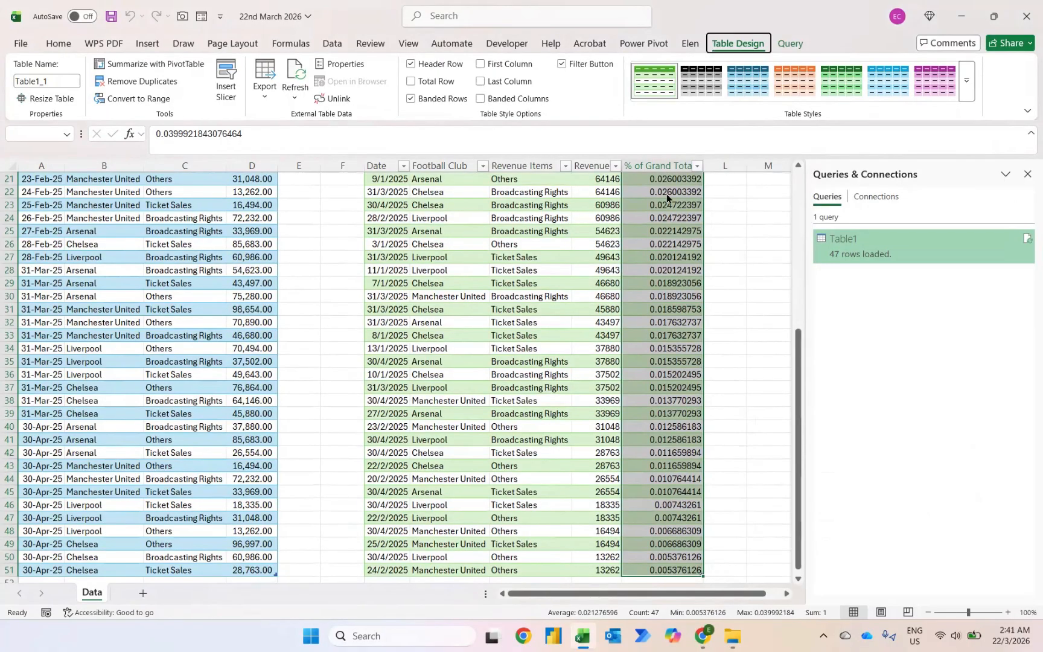
key(alt+h)
key(p)
scroll(666, 192, up, 7)
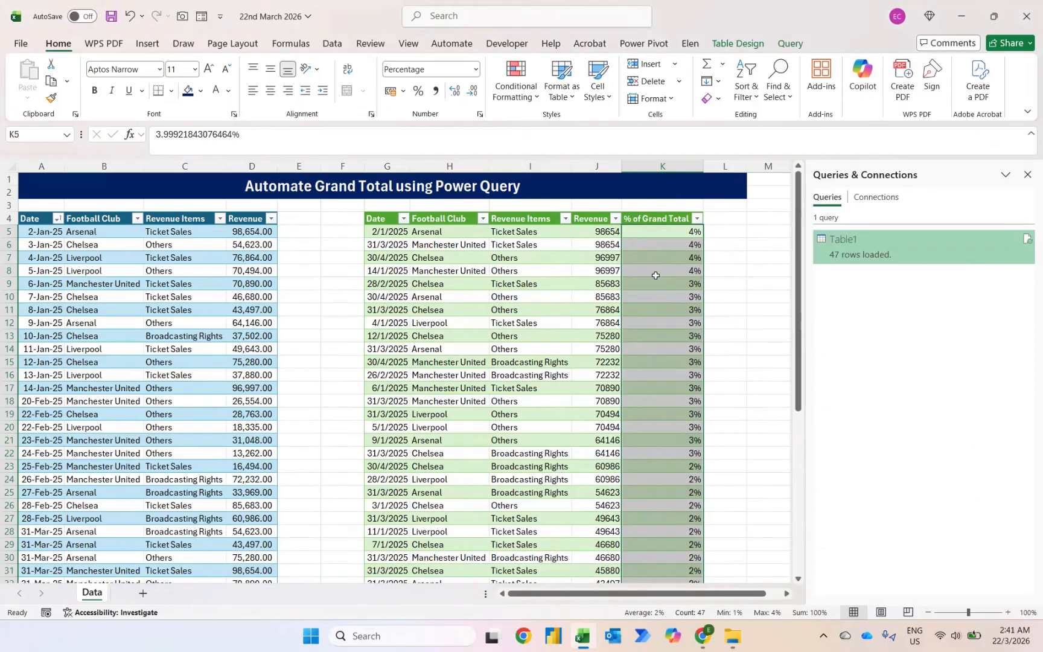
click(453, 91)
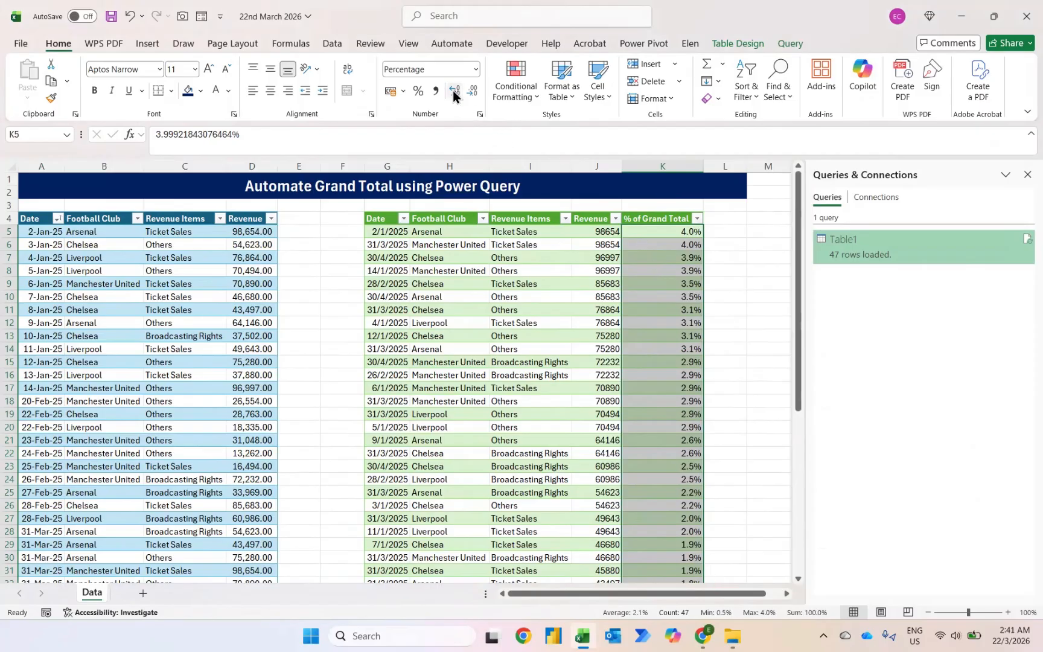
click(453, 91)
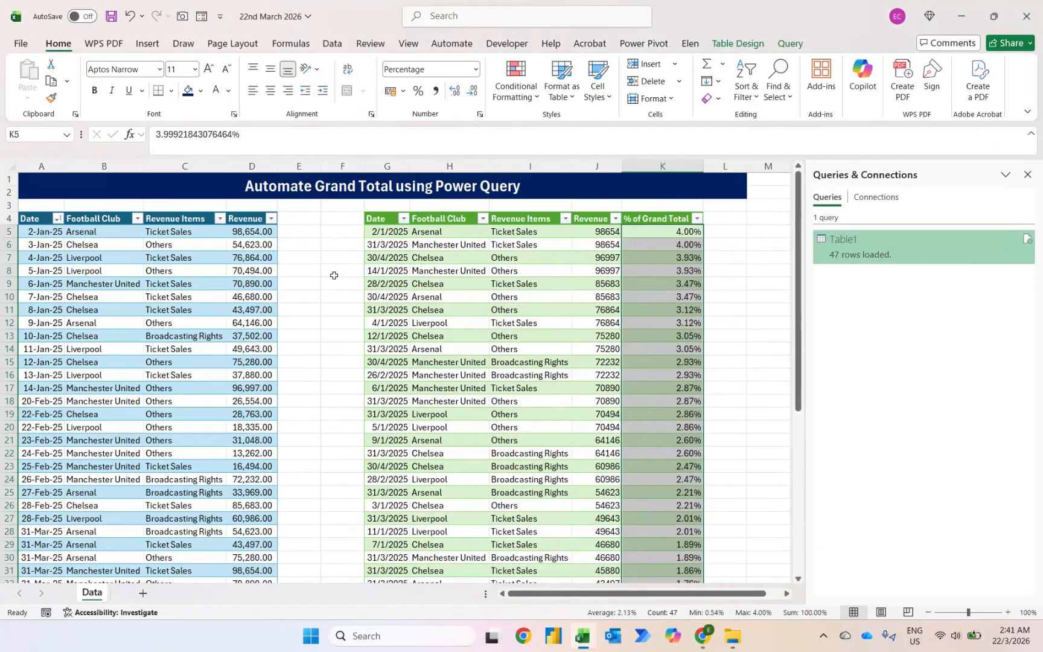
Change the revenue in D6 to 154623 and refresh the query table.
click(254, 246)
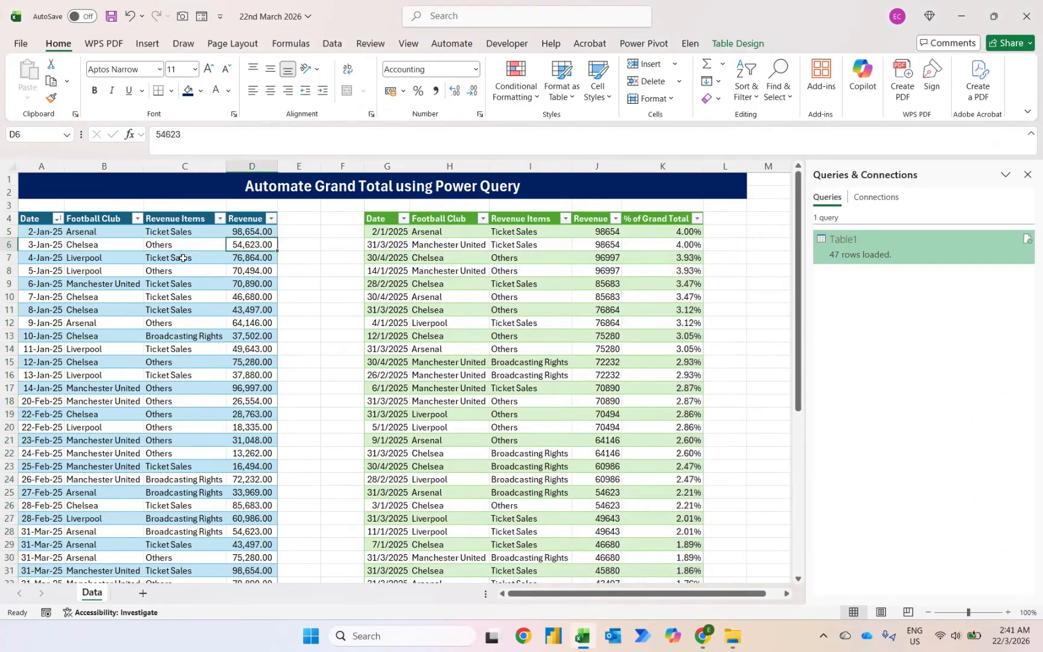
click(156, 134)
text(1)
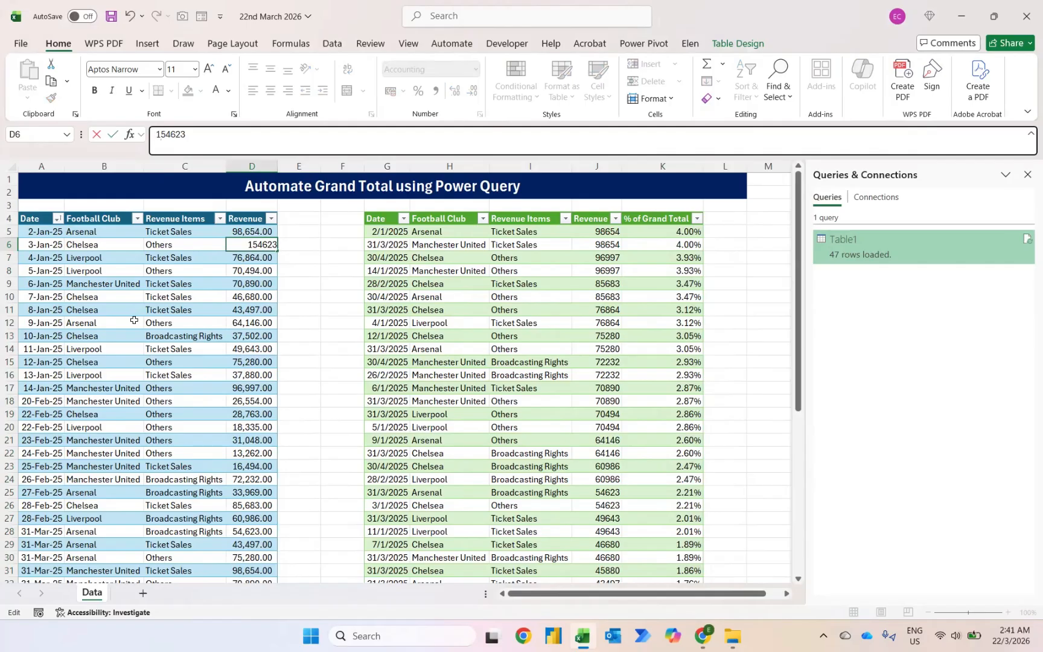
key(Return)
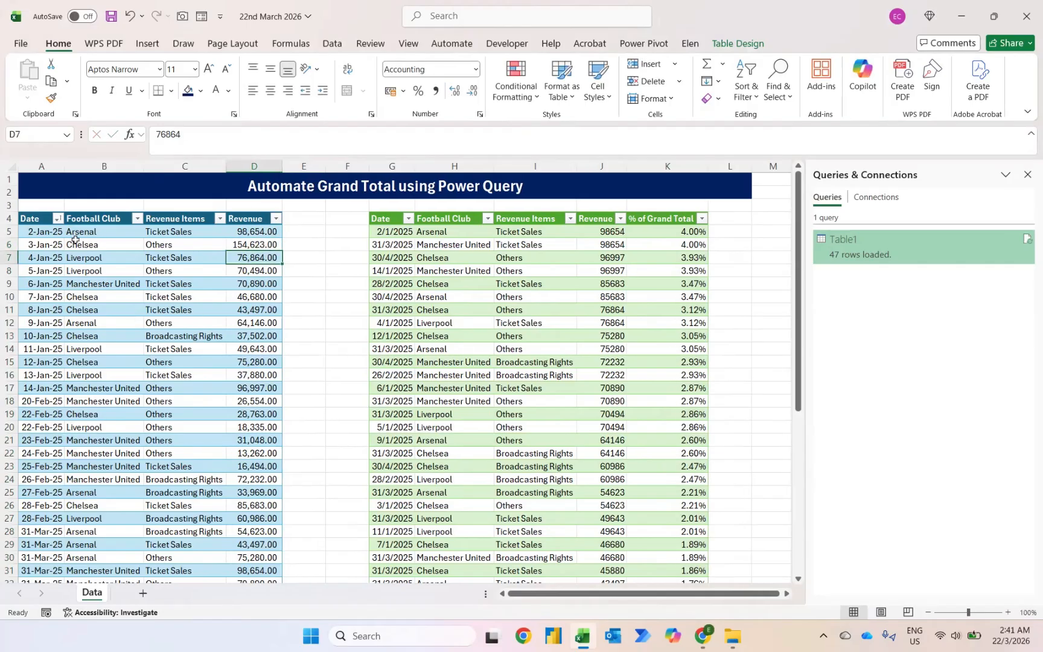
right_click(437, 244)
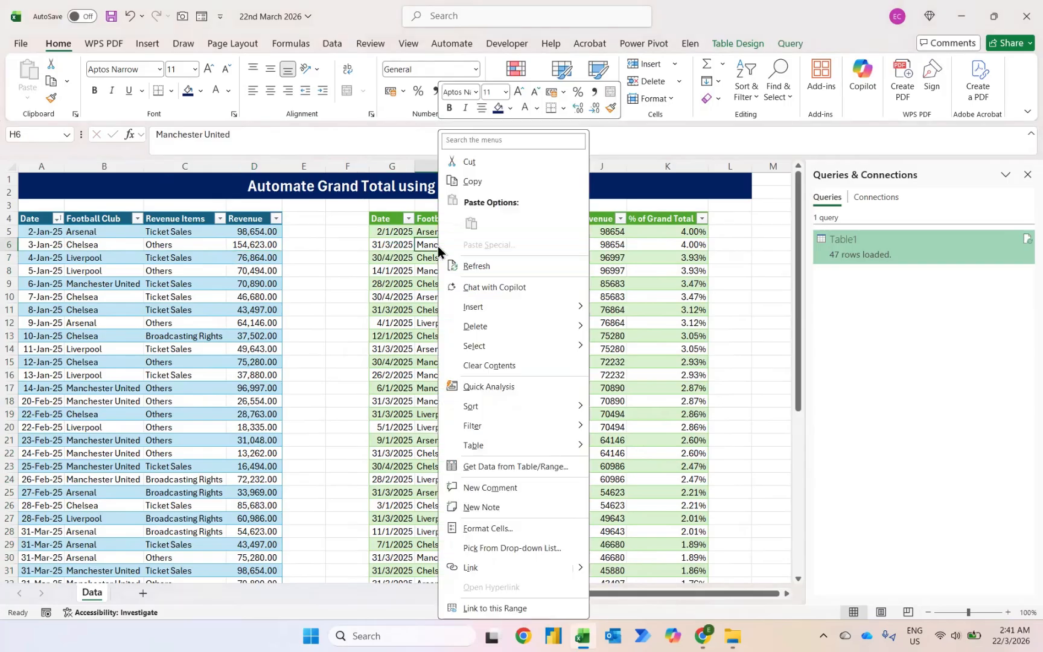
click(470, 269)
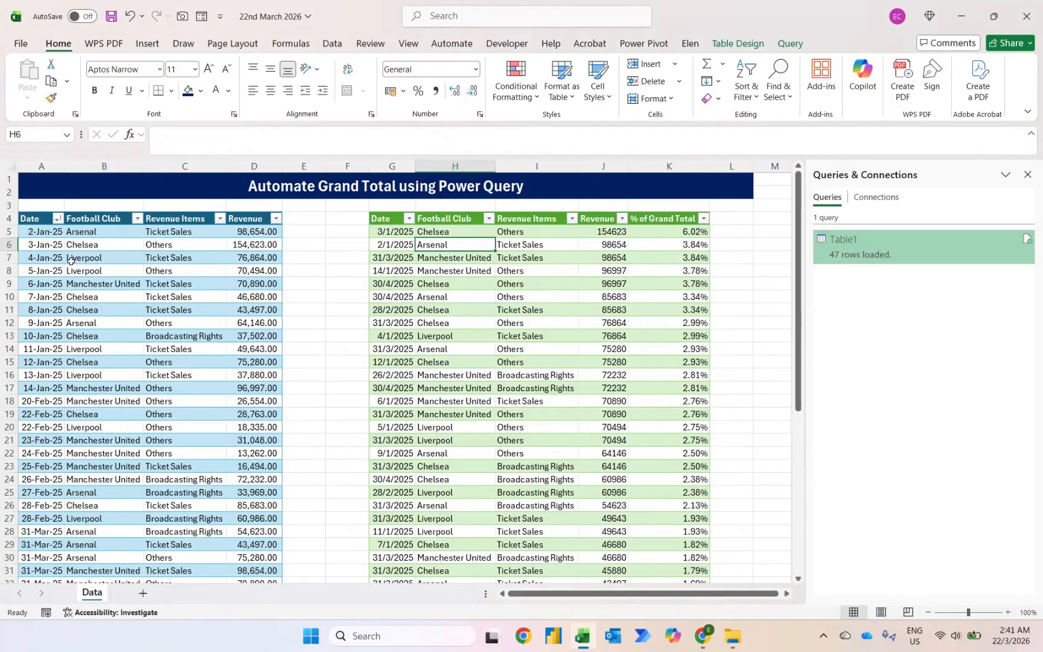
Change the revenue in D7 to 376864 and refresh the query table.
click(229, 260)
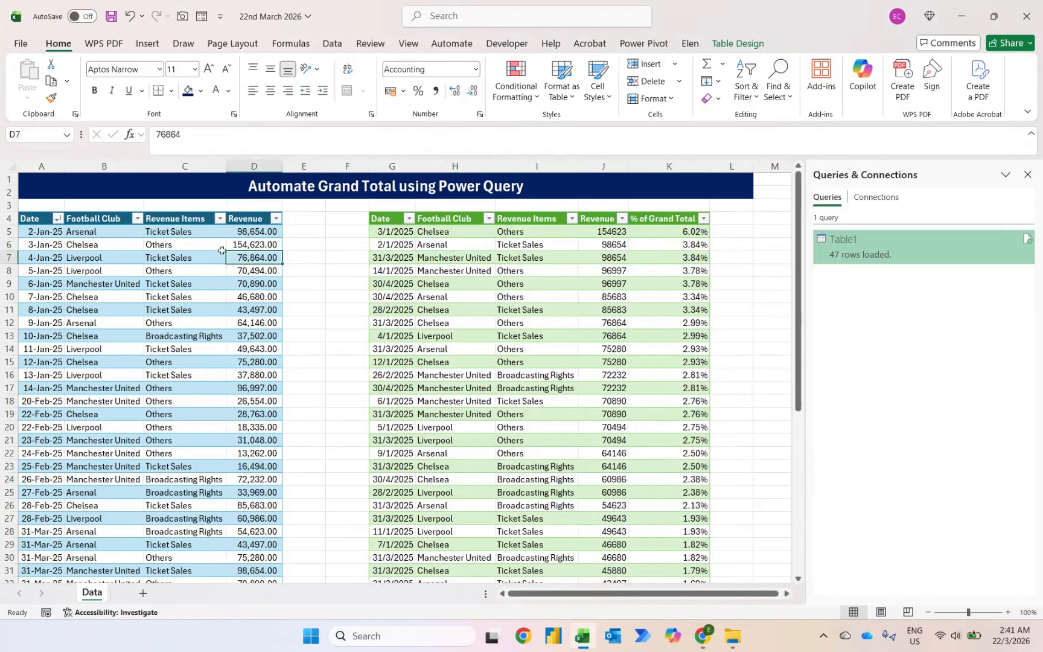
click(152, 135)
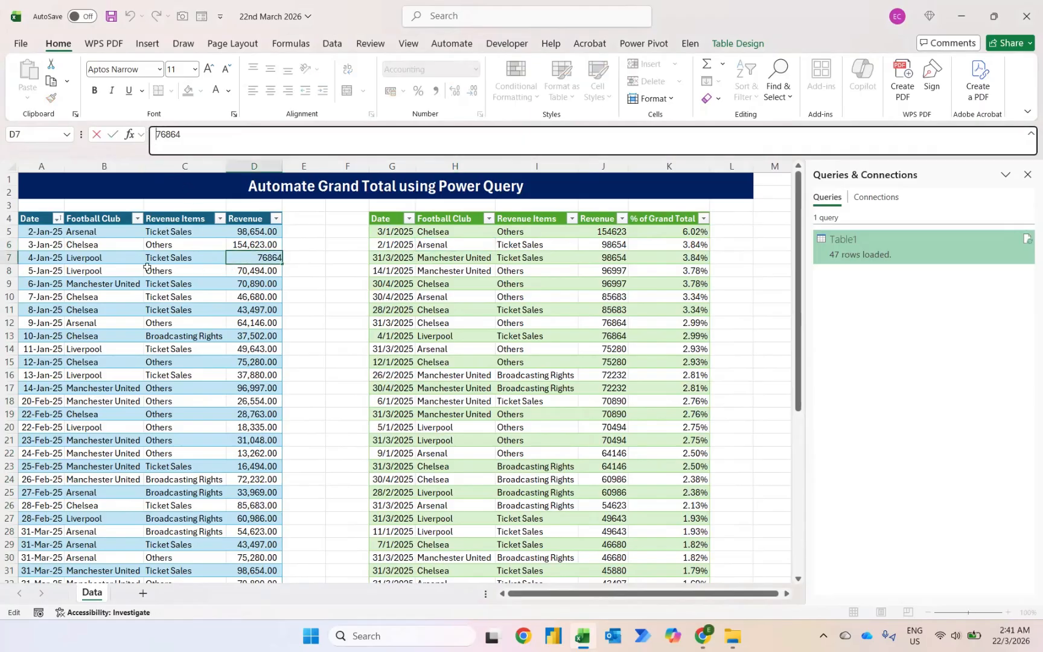
text(3)
key(Return)
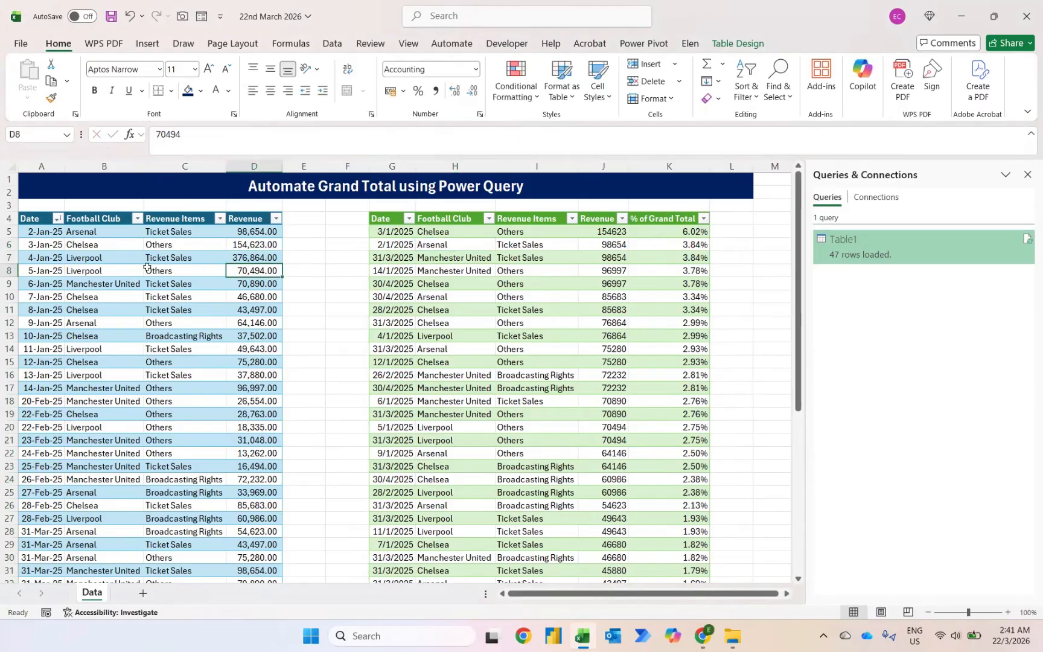
right_click(610, 256)
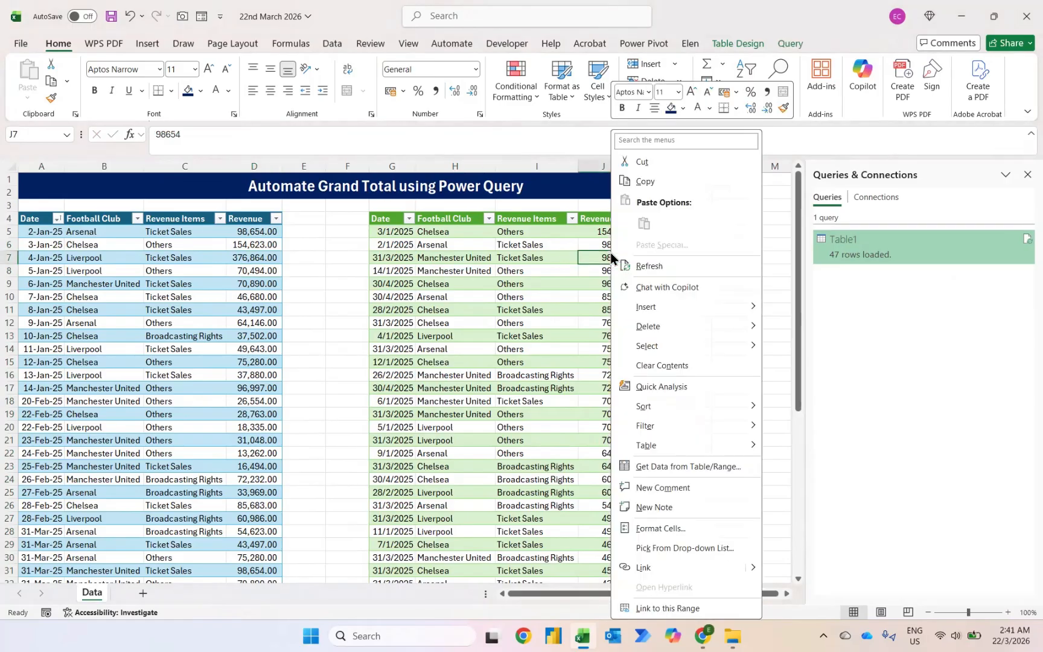
click(647, 266)
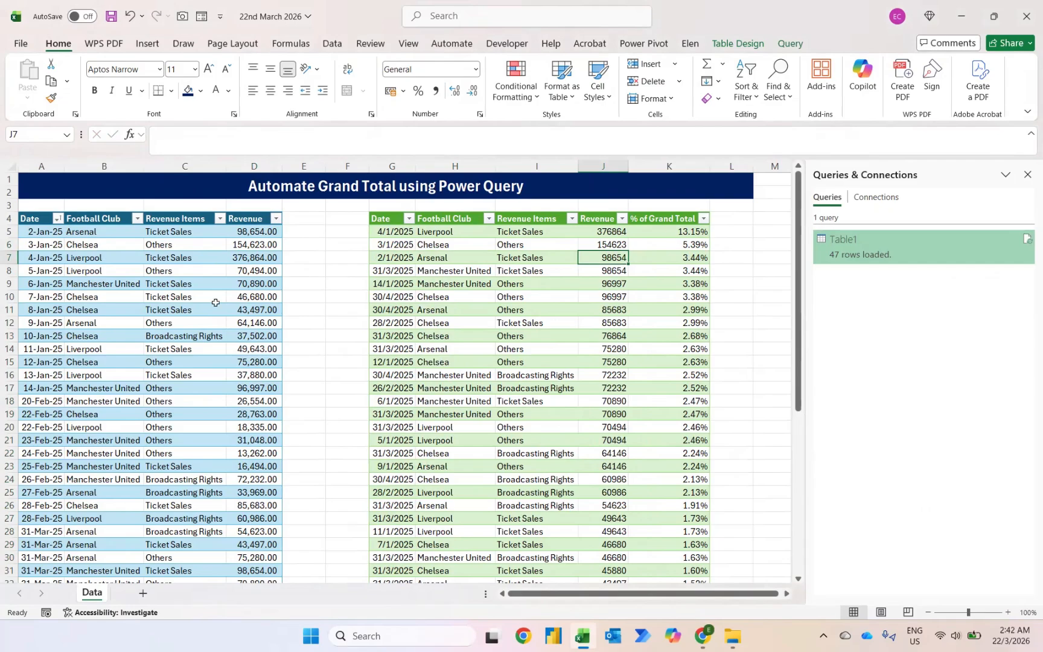
Add a new source row dated 1/5/2025 for West Ham United, Ticket Sales, with revenue 10,999.
click(245, 305)
key(ctrl+Down)
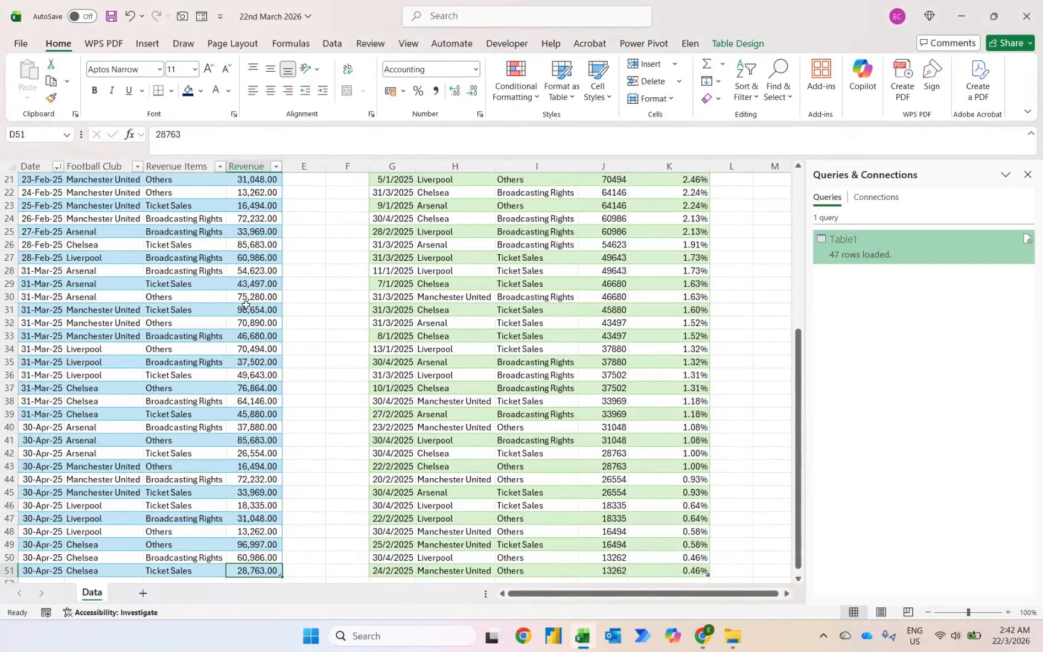
key(Down)
key(Home)
text(1/)
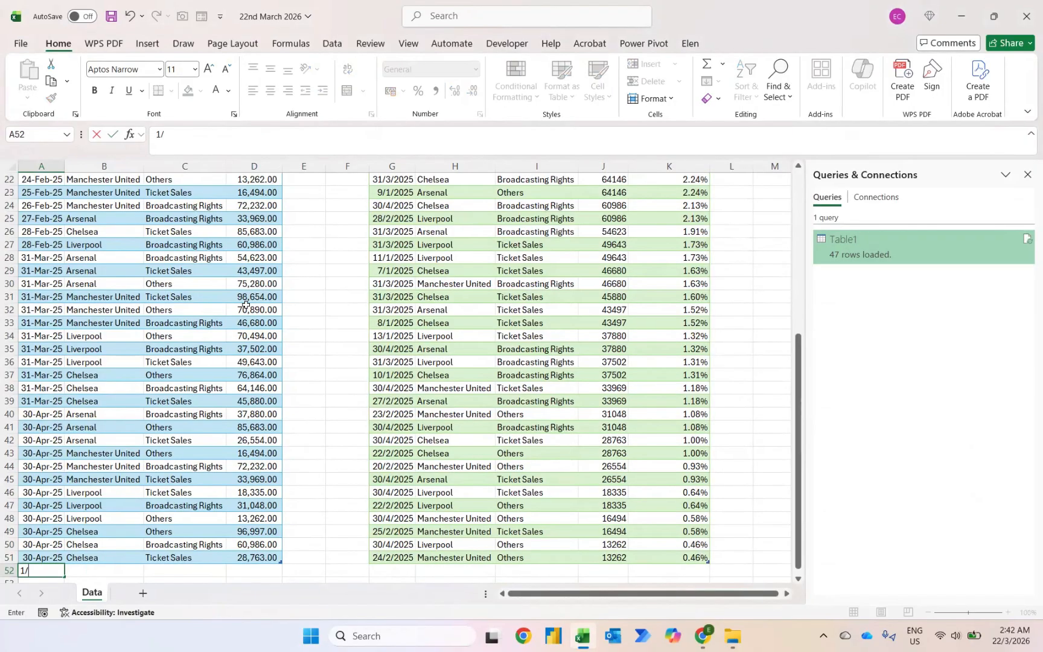
text(5/2025)
key(Tab)
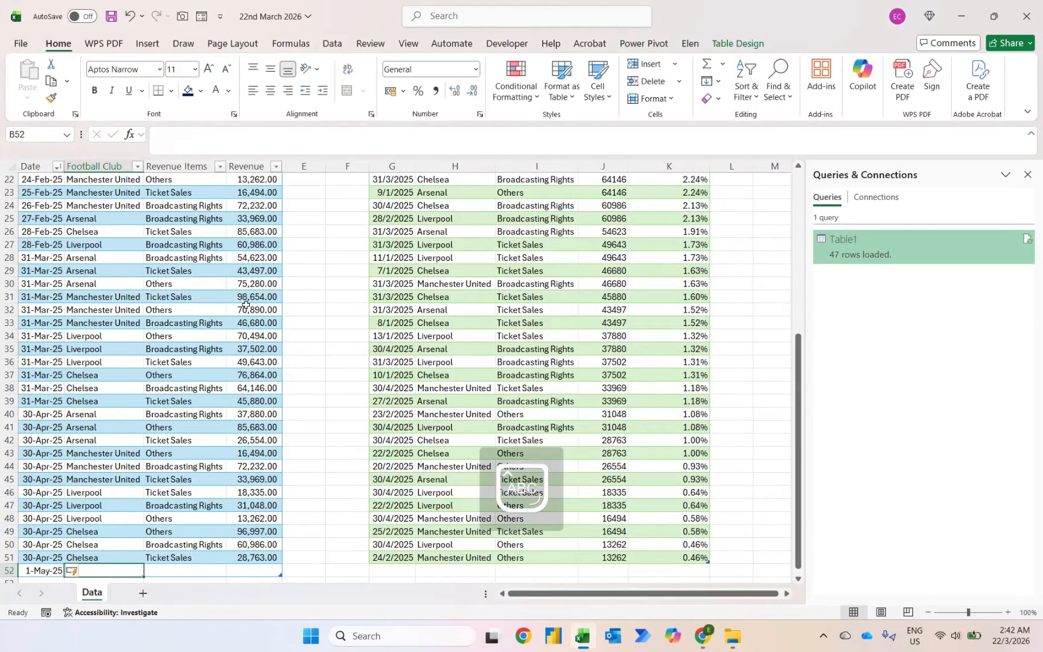
text(West H)
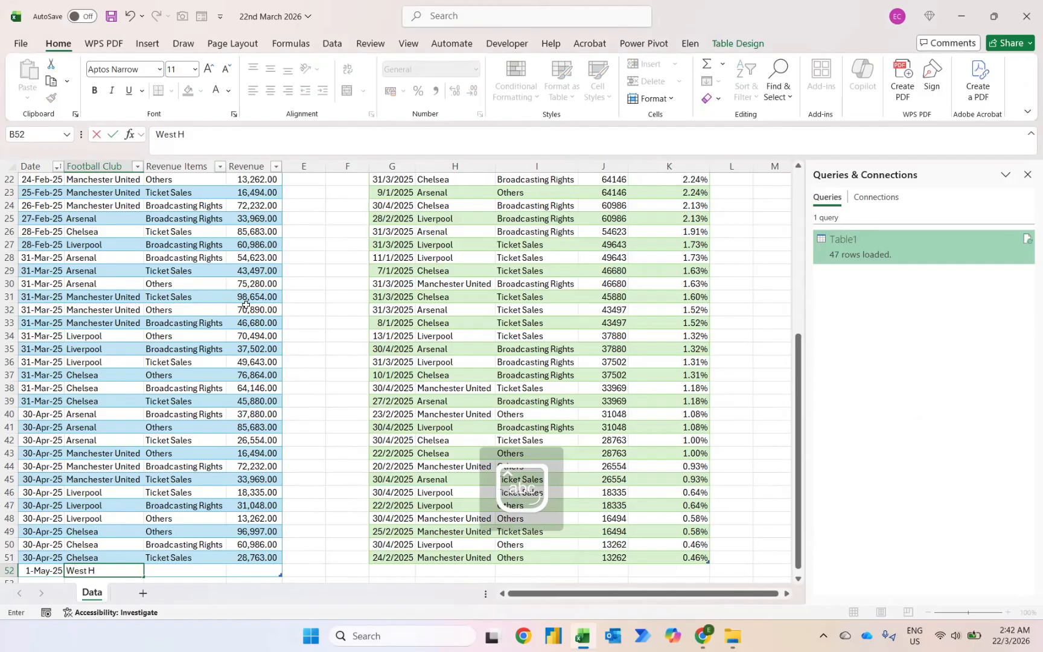
text(am United)
key(Return)
key(Right)
key(Up)
key(ctrl+d)
key(Right)
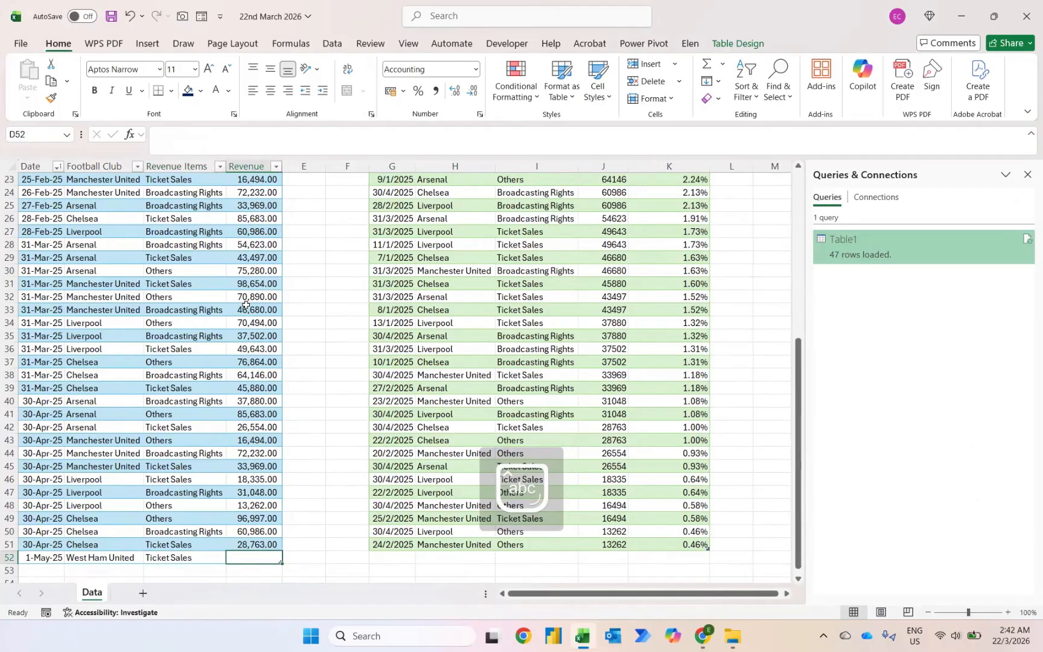
text(10,999)
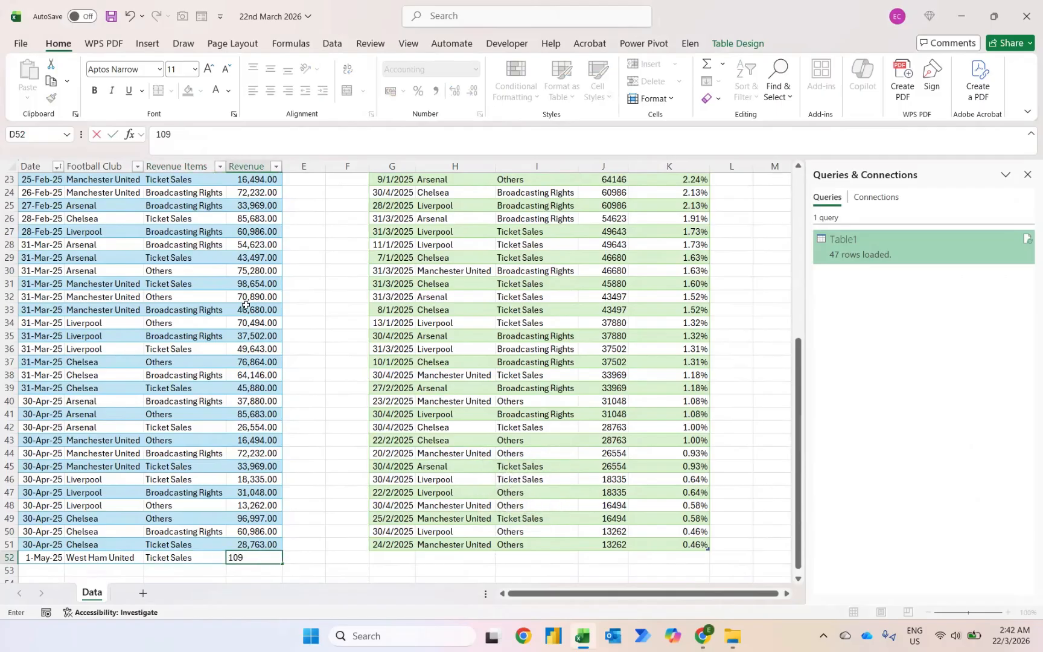
key(Return)
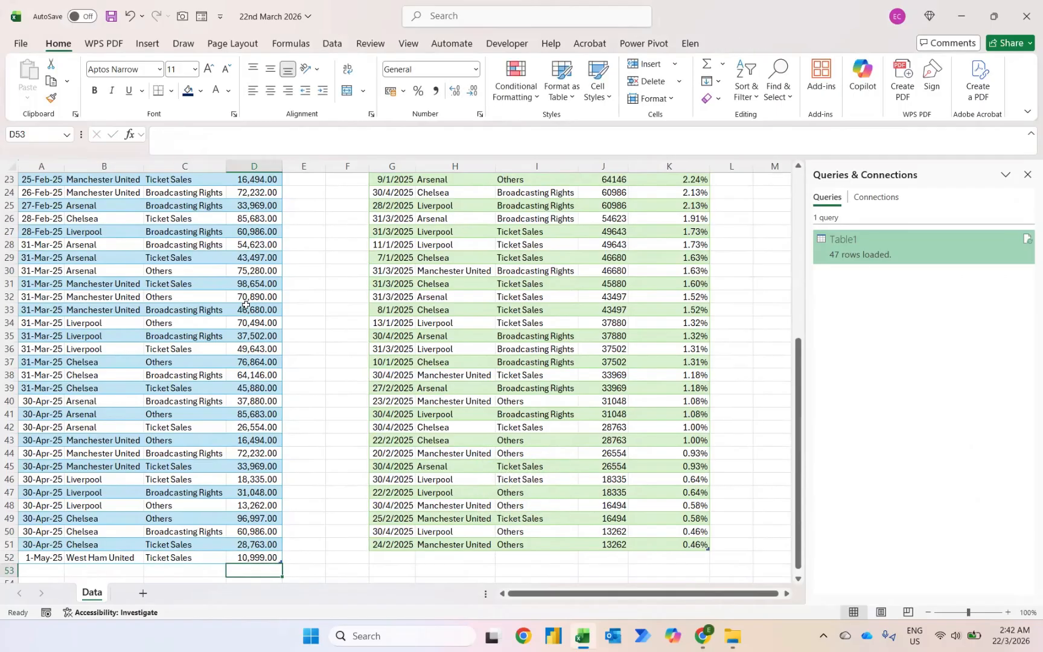
Refresh the query table and select the whole % of Grand Total column values.
right_click(449, 529)
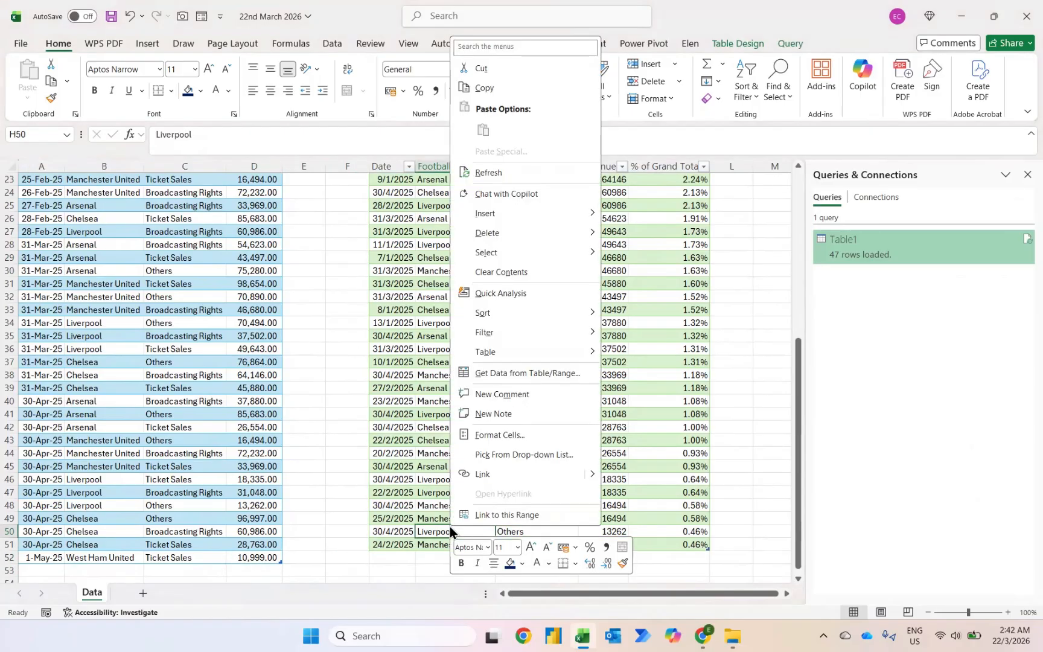
click(488, 173)
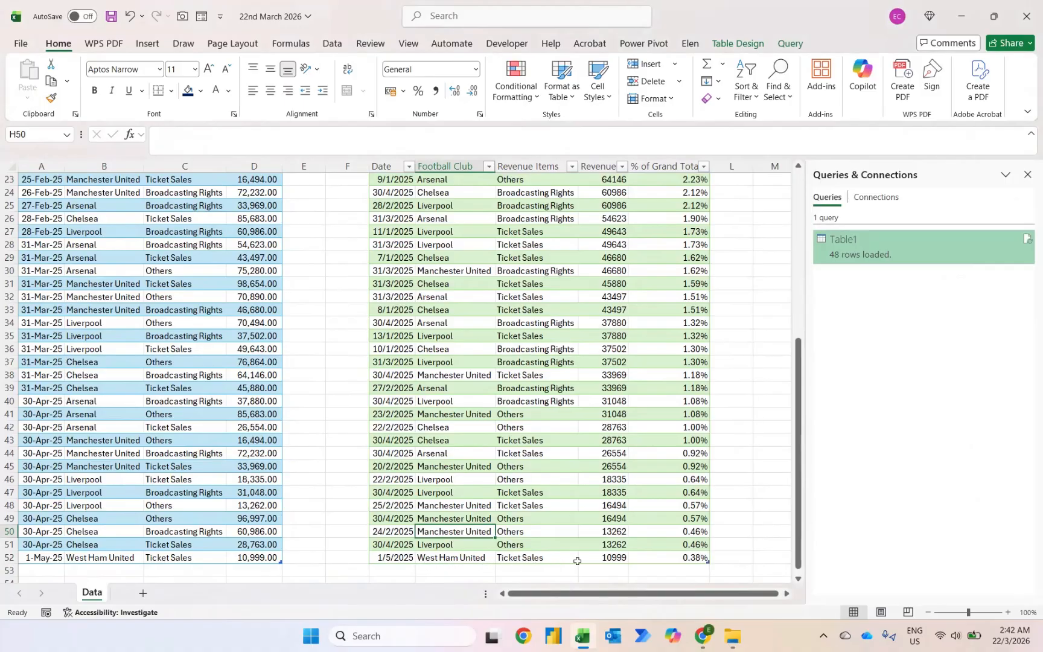
click(668, 555)
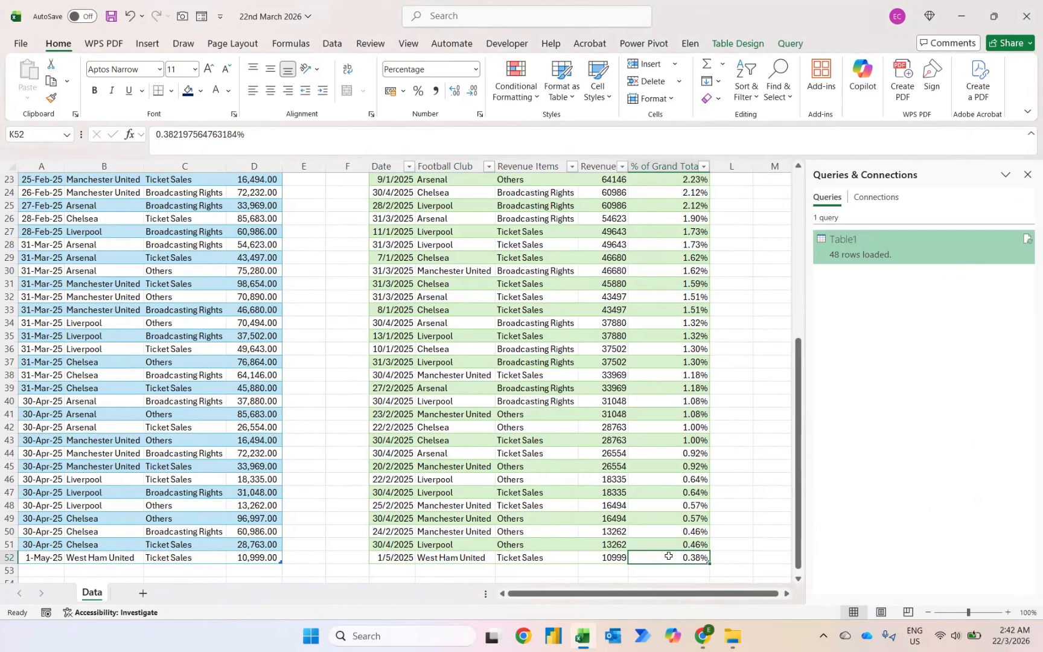
key(ctrl+shift+Up)
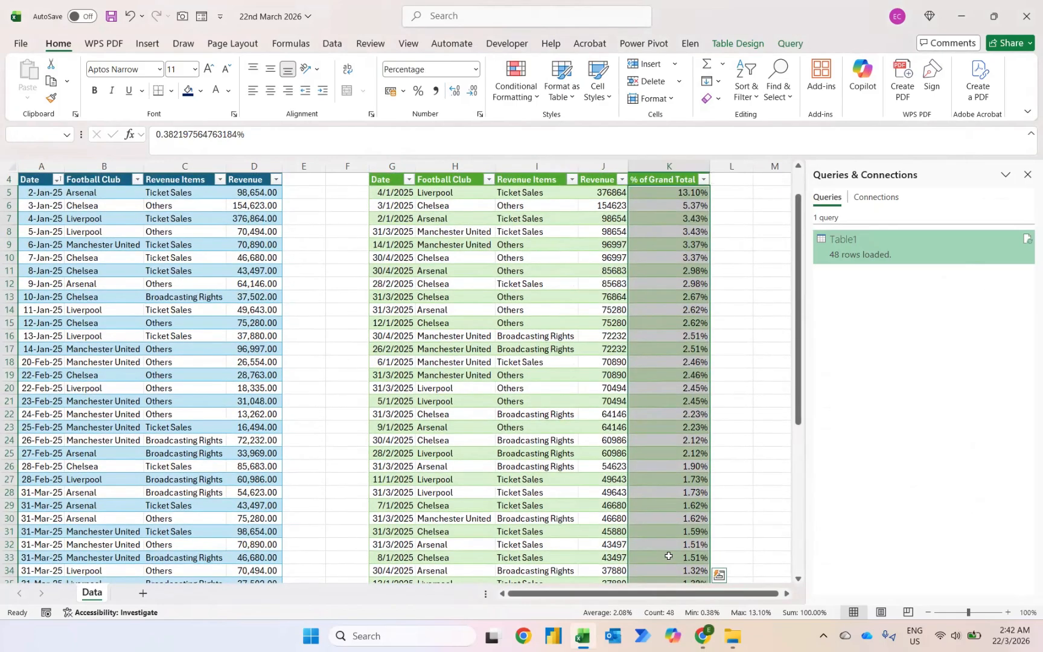